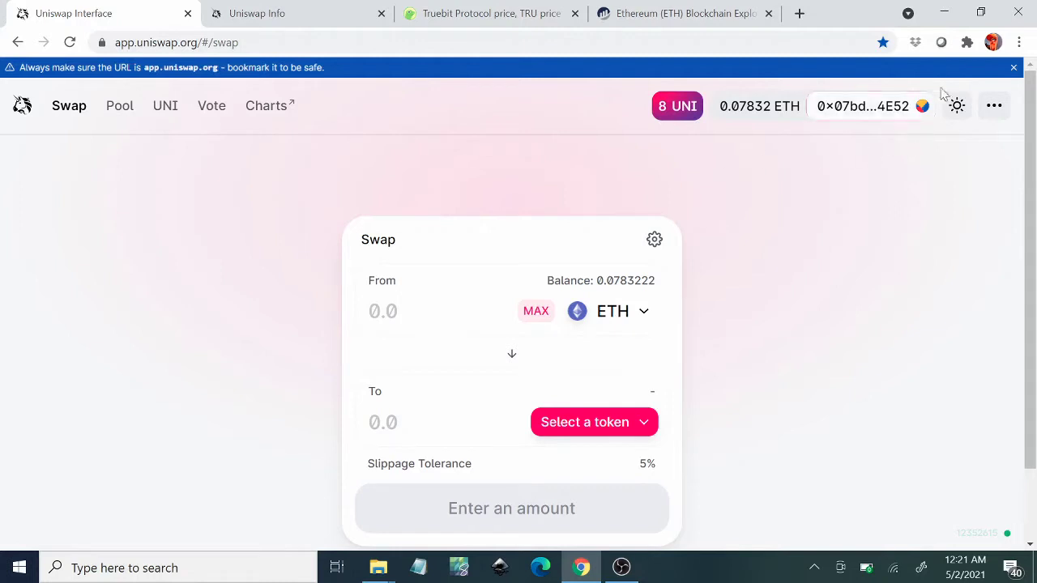
Open the MetaMask wallet extension to check the connected account, its network and its ETH balance, and close it.
{"action": "left_click", "coordinate": [969, 49]}
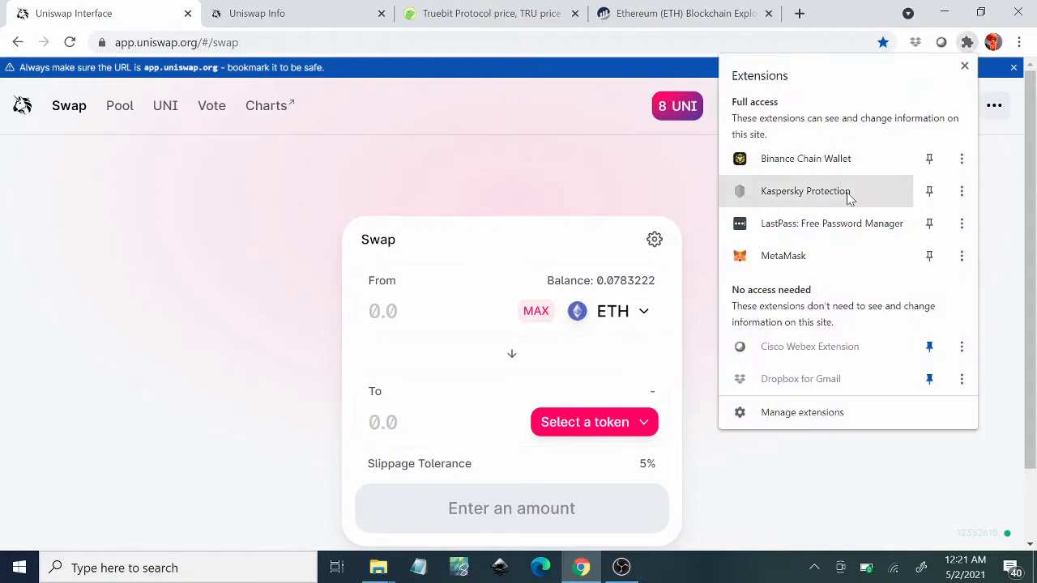
{"action": "left_click", "coordinate": [817, 253]}
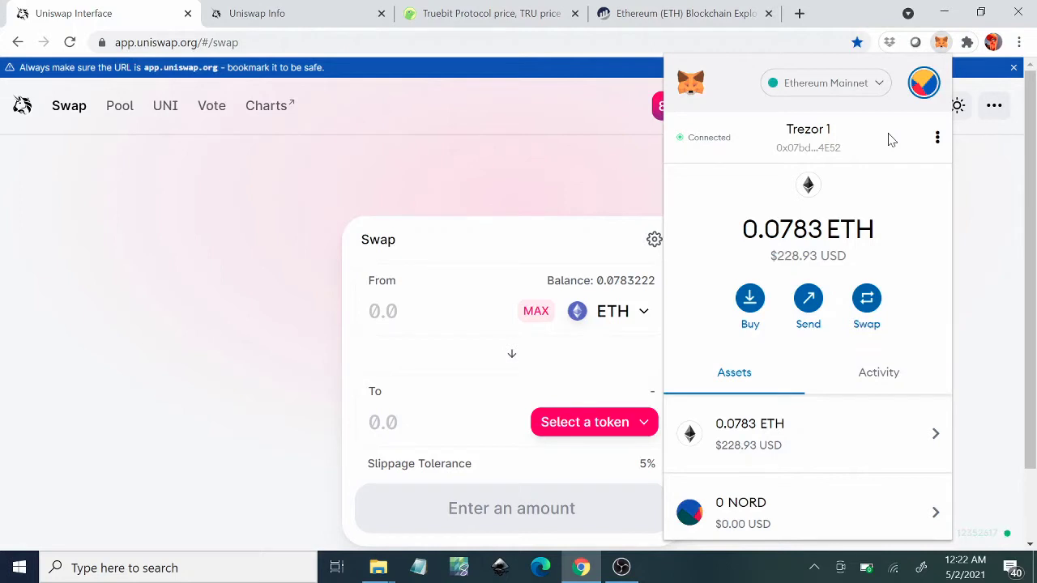
{"action": "left_click", "coordinate": [810, 142]}
{"action": "left_click", "coordinate": [586, 160]}
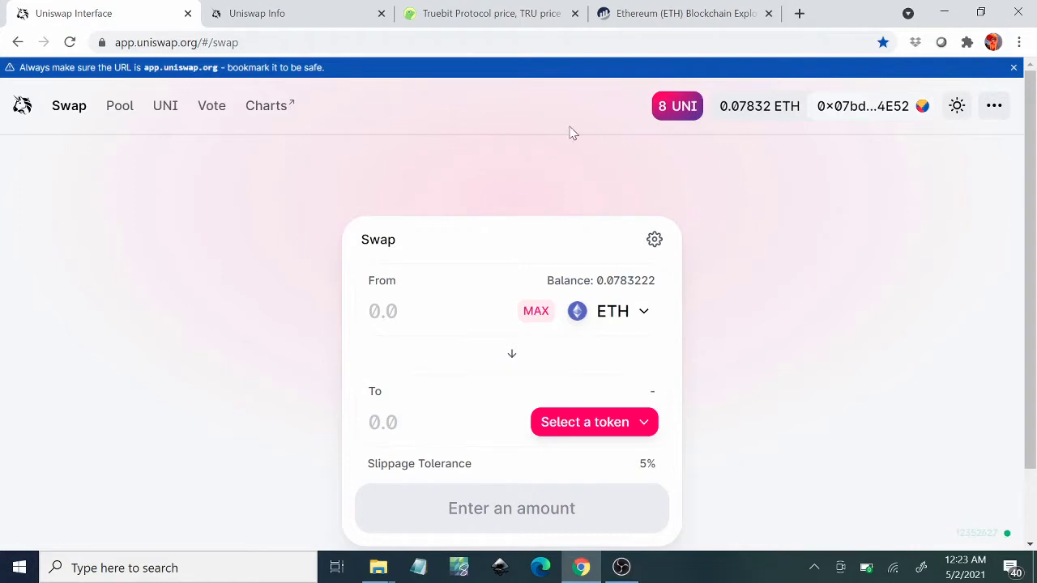
Review the Truebit Protocol (TRU) price data and chart on CoinGecko and copy the token's contract address.
{"action": "left_click", "coordinate": [511, 10]}
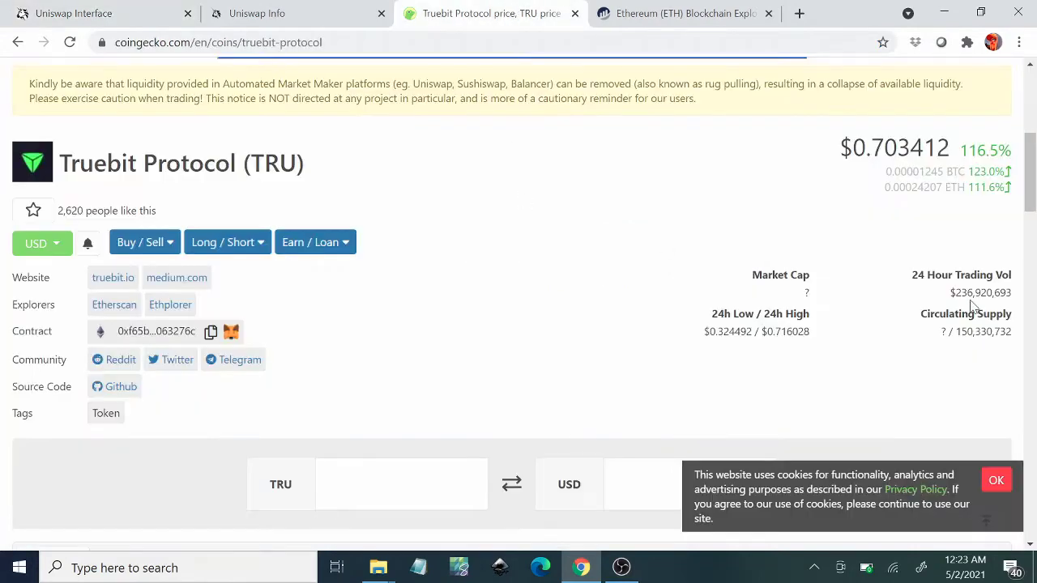
{"action": "mouse_move", "coordinate": [1030, 199]}
{"action": "left_mouse_down"}
{"action": "mouse_move", "coordinate": [1027, 122]}
{"action": "mouse_move", "coordinate": [1025, 191]}
{"action": "left_mouse_up"}
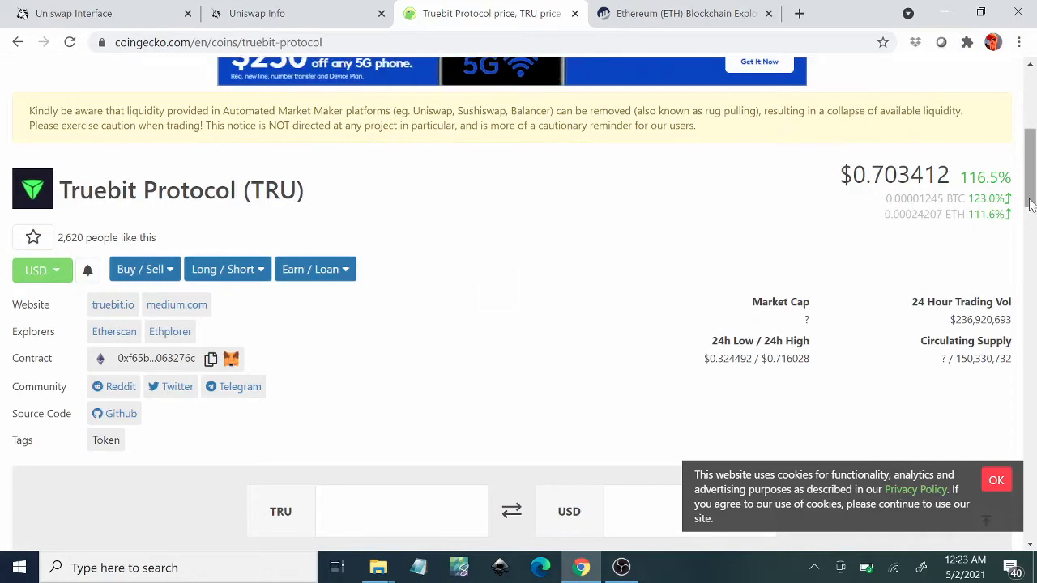
{"action": "left_click_drag", "start_coordinate": [1030, 203], "coordinate": [1029, 308]}
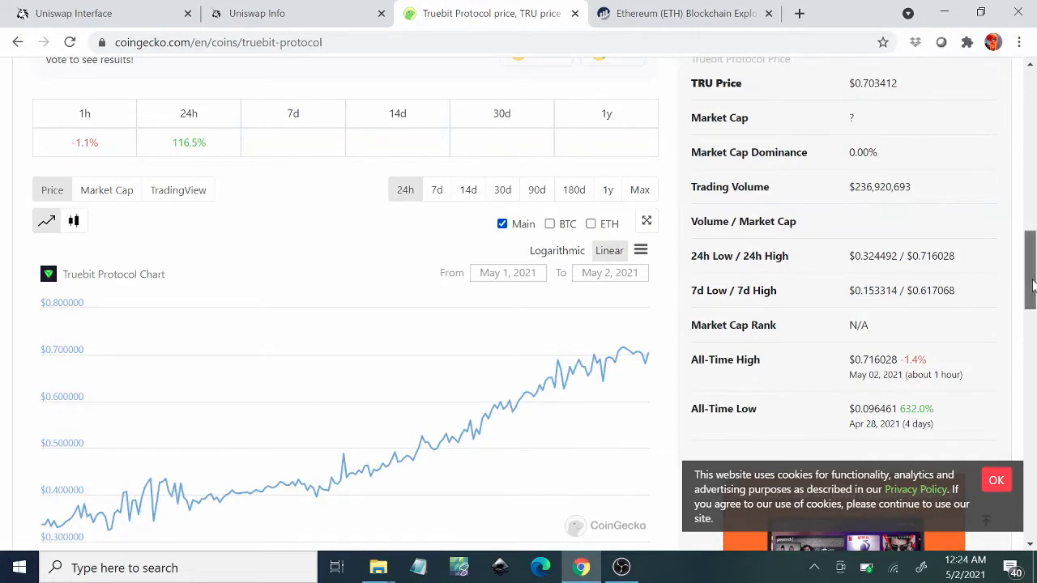
{"action": "left_click_drag", "start_coordinate": [1032, 287], "coordinate": [1018, 178]}
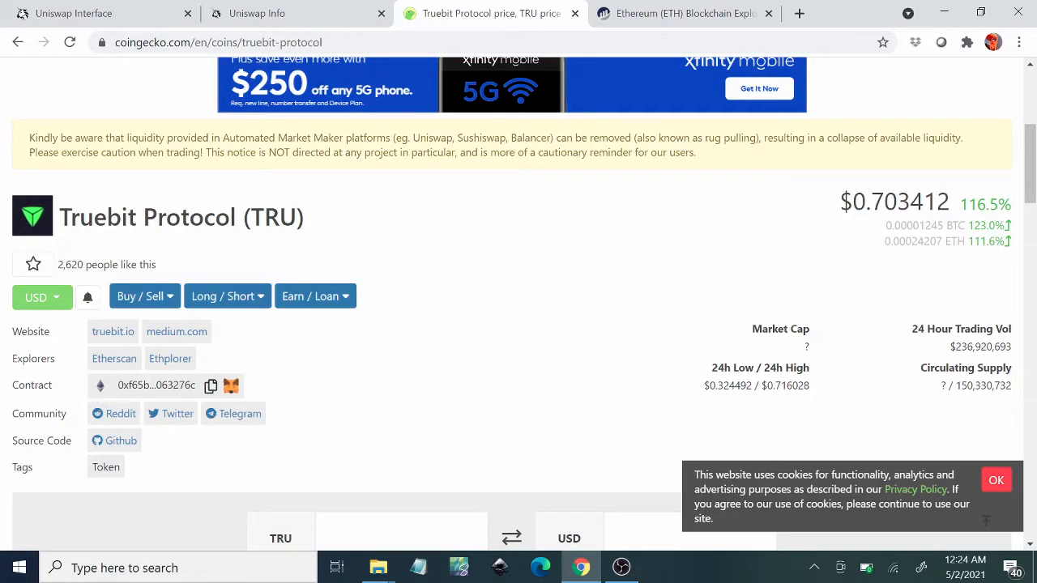
{"action": "left_click", "coordinate": [211, 386]}
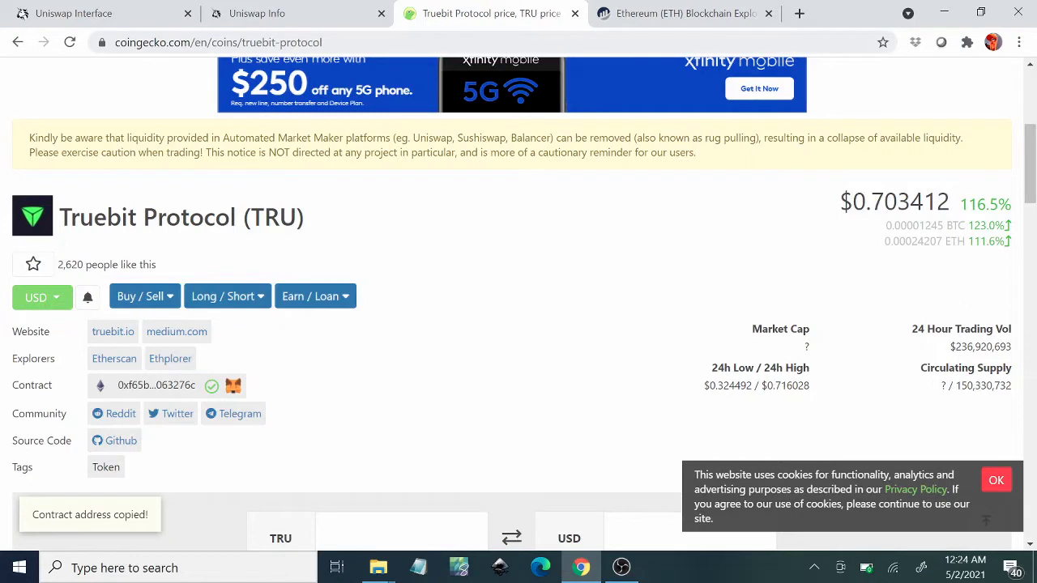
Search Uniswap Analytics with the copied contract address and open the Truebit (TRU) token page.
{"action": "left_click", "coordinate": [285, 24]}
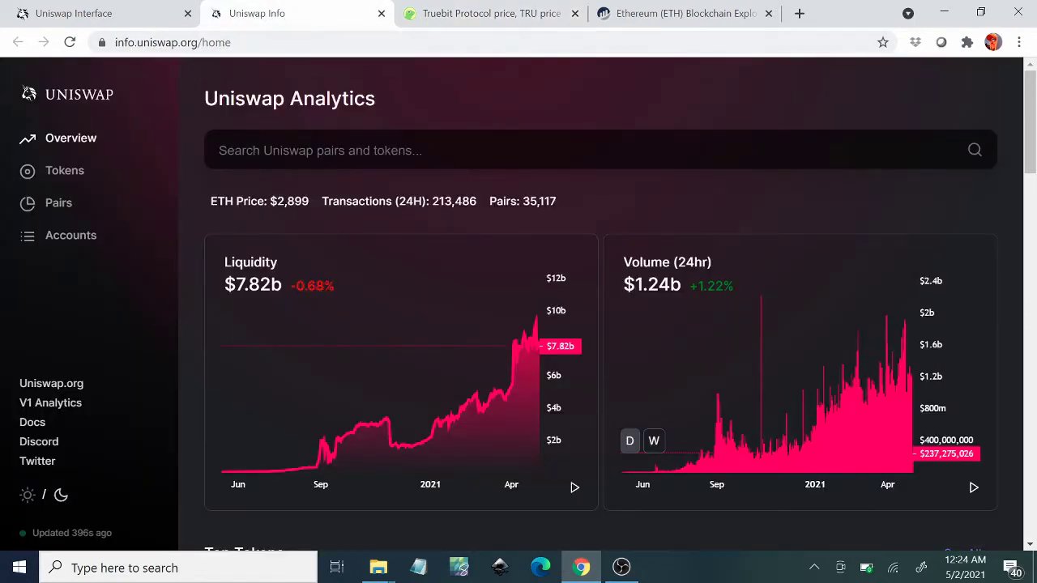
{"action": "left_click", "coordinate": [324, 150]}
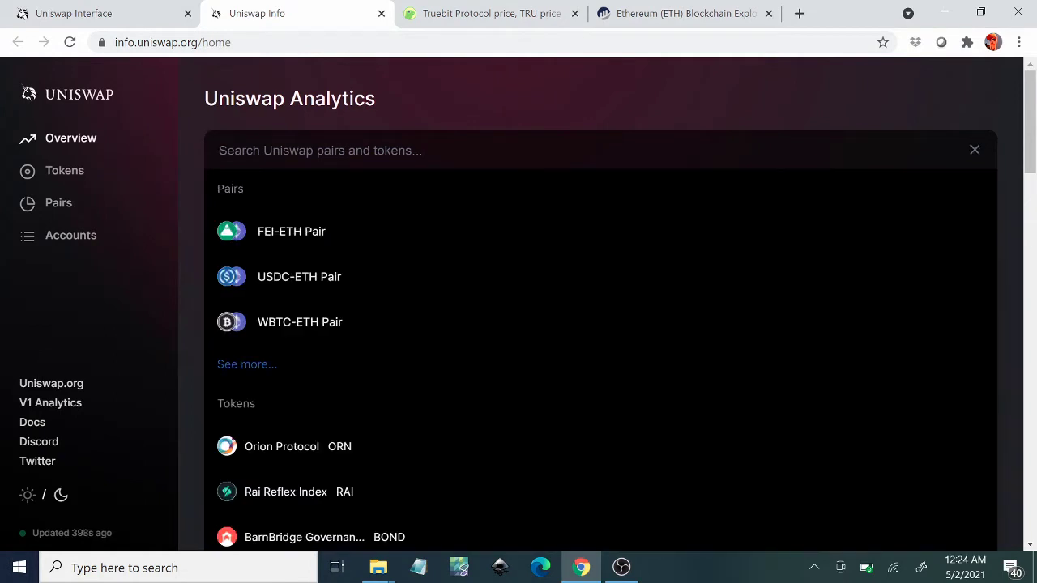
{"action": "key", "text": "ctrl+v"}
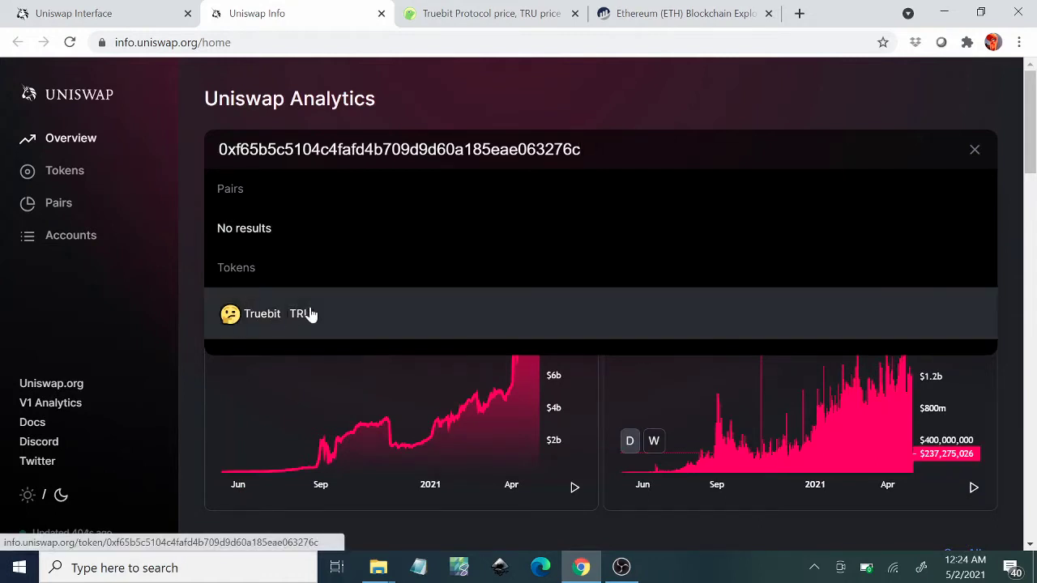
{"action": "left_click", "coordinate": [276, 314]}
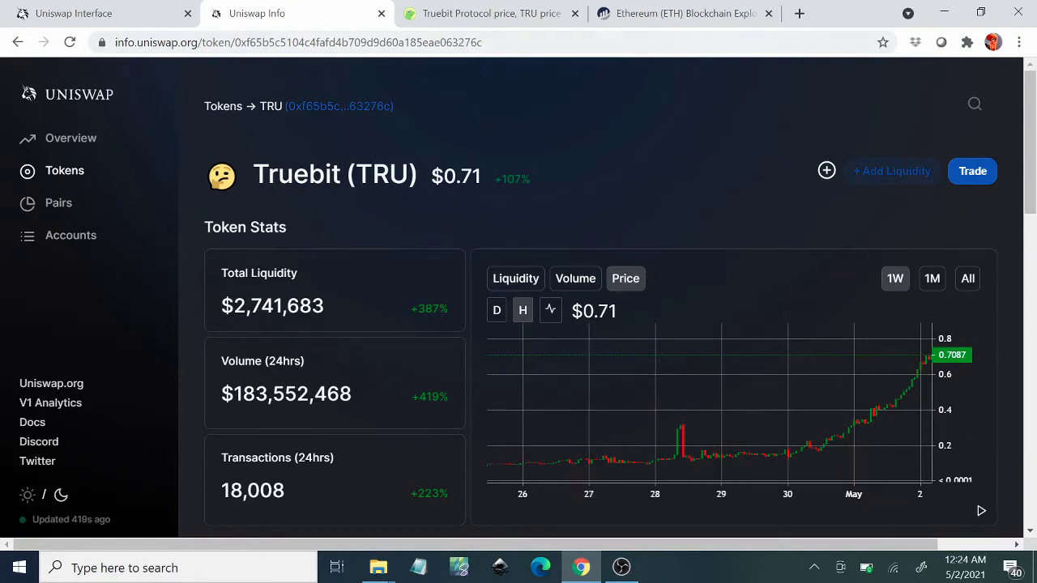
Return to the Uniswap swap page, try XMX as the From token and set it back to ETH.
{"action": "left_click", "coordinate": [138, 16]}
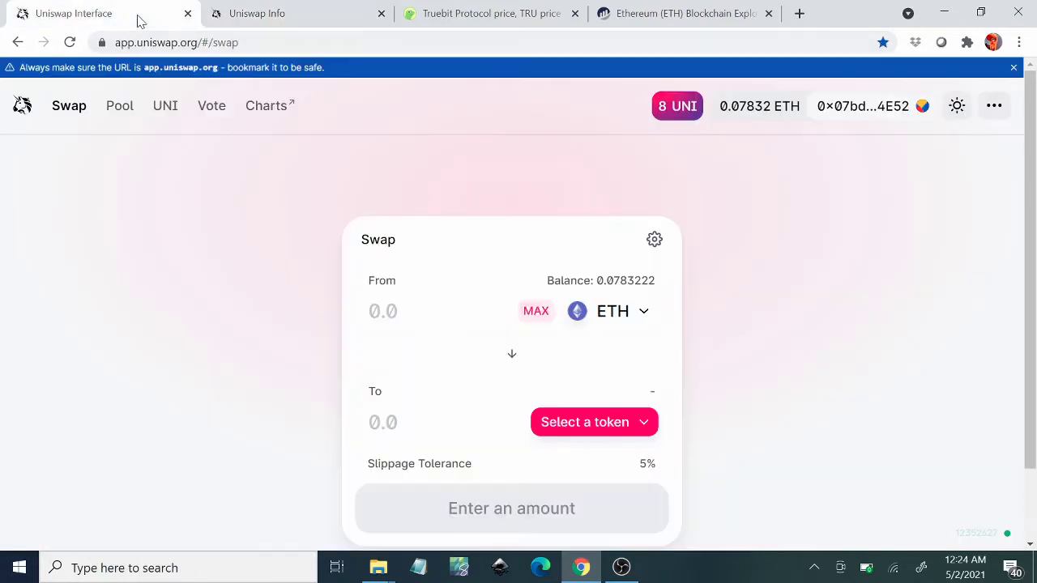
{"action": "left_click", "coordinate": [616, 316]}
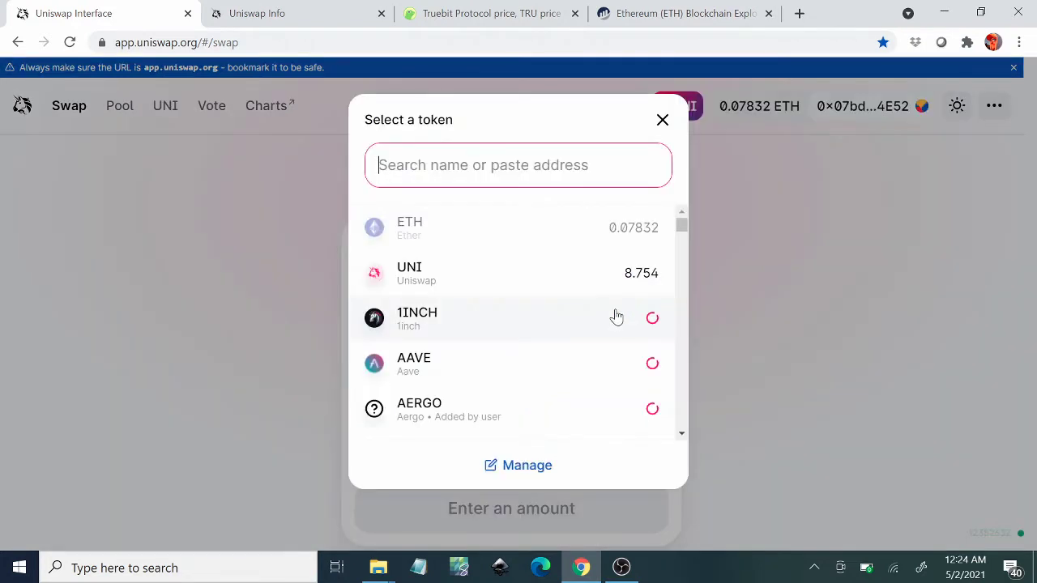
{"action": "left_click", "coordinate": [566, 279]}
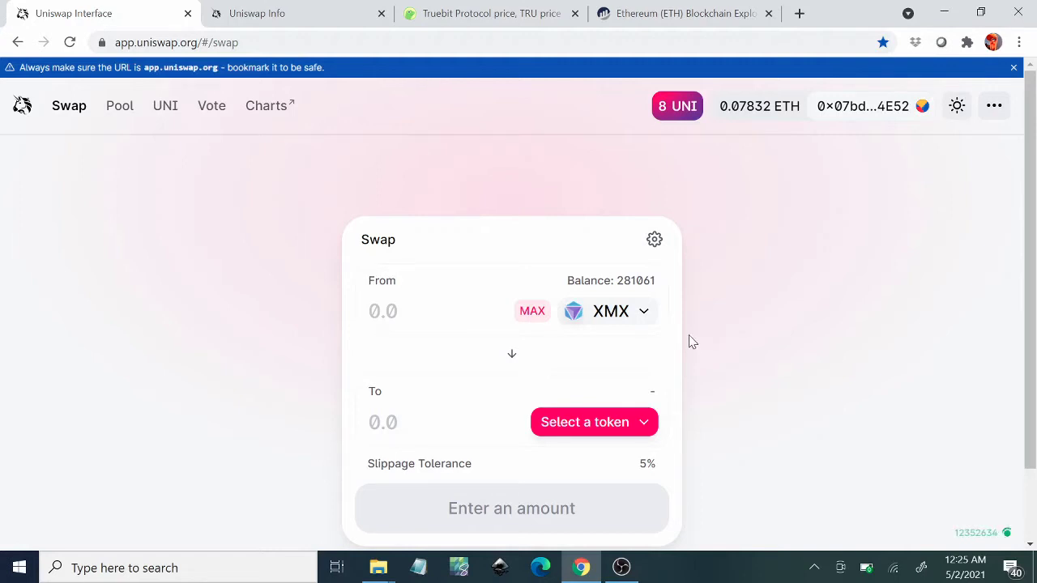
{"action": "left_click", "coordinate": [646, 312]}
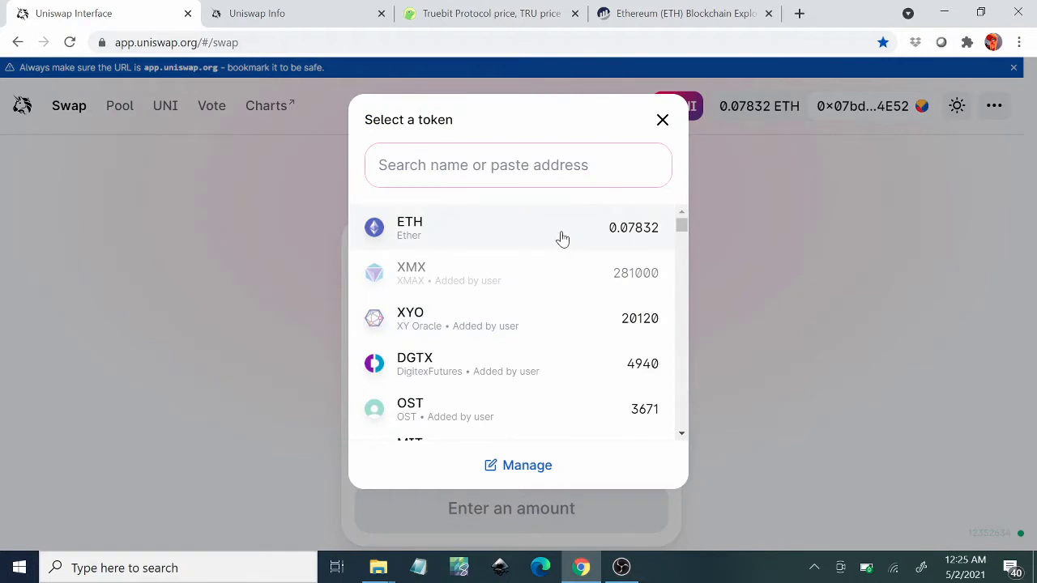
{"action": "left_click", "coordinate": [563, 239]}
Set the To token to Truebit (TRU), searching the token list for tru and finally by the pasted contract address.
{"action": "left_click", "coordinate": [546, 423]}
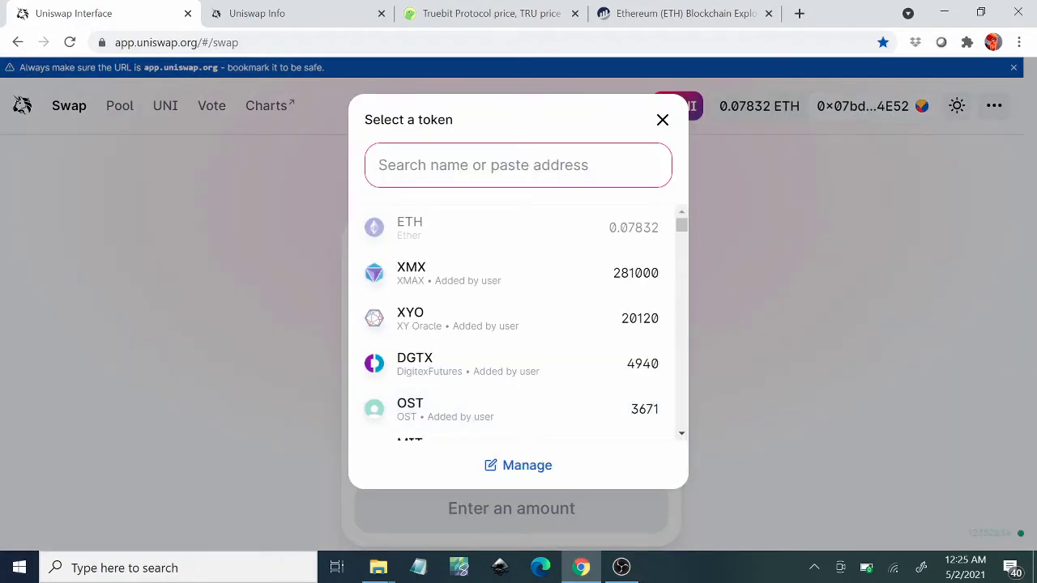
{"action": "type", "text": "tru"}
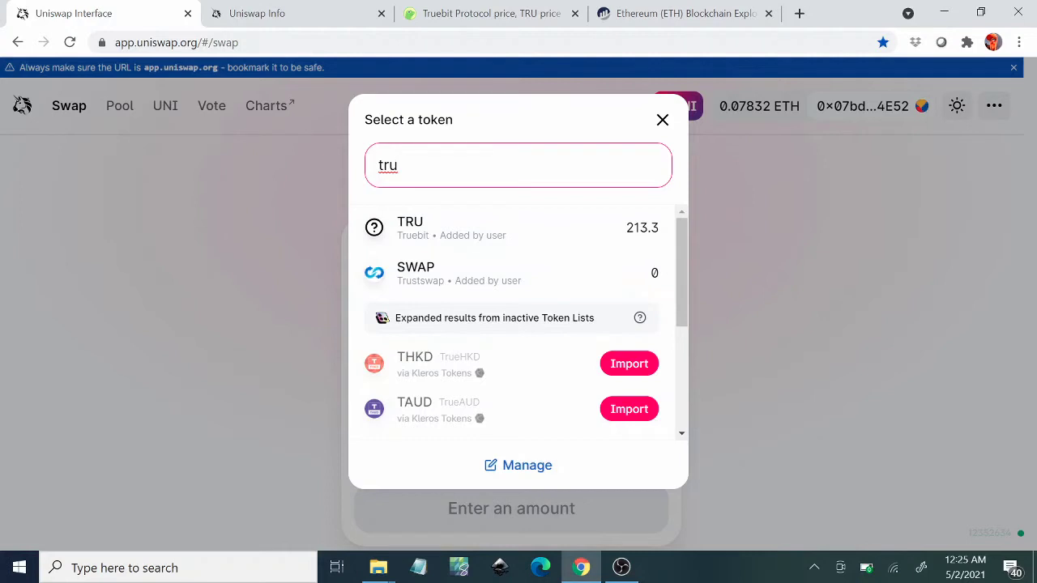
{"action": "key", "text": "BackSpace"}
{"action": "key", "text": "BackSpace"}
{"action": "key", "text": "BackSpace"}
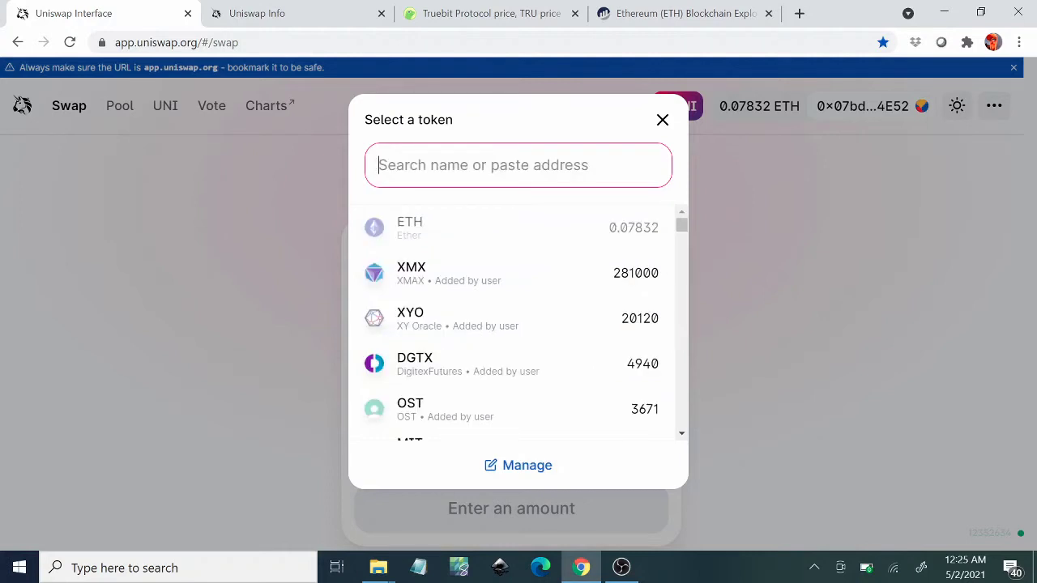
{"action": "key", "text": "ctrl+v"}
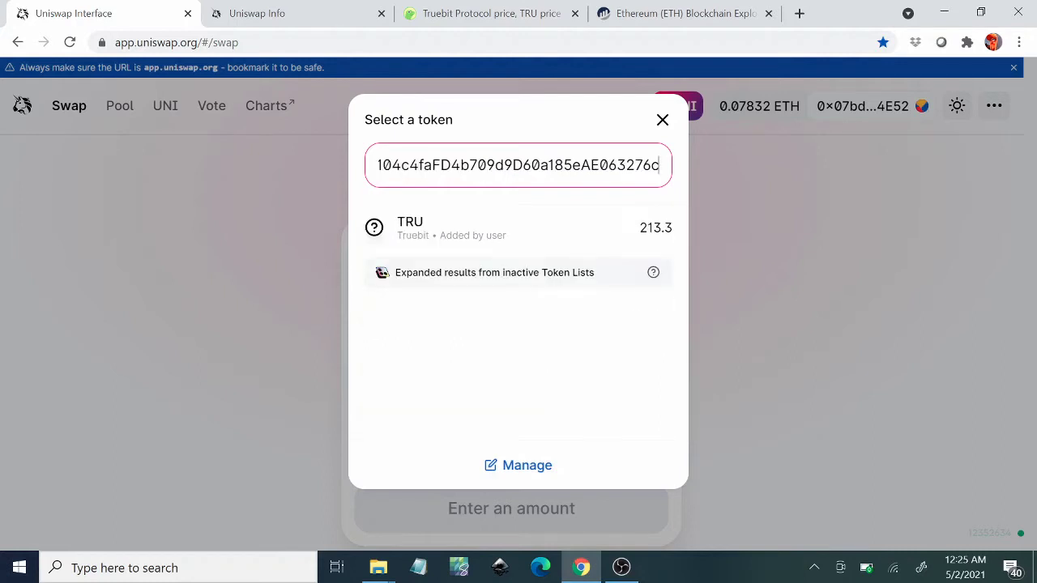
{"action": "left_click", "coordinate": [472, 237]}
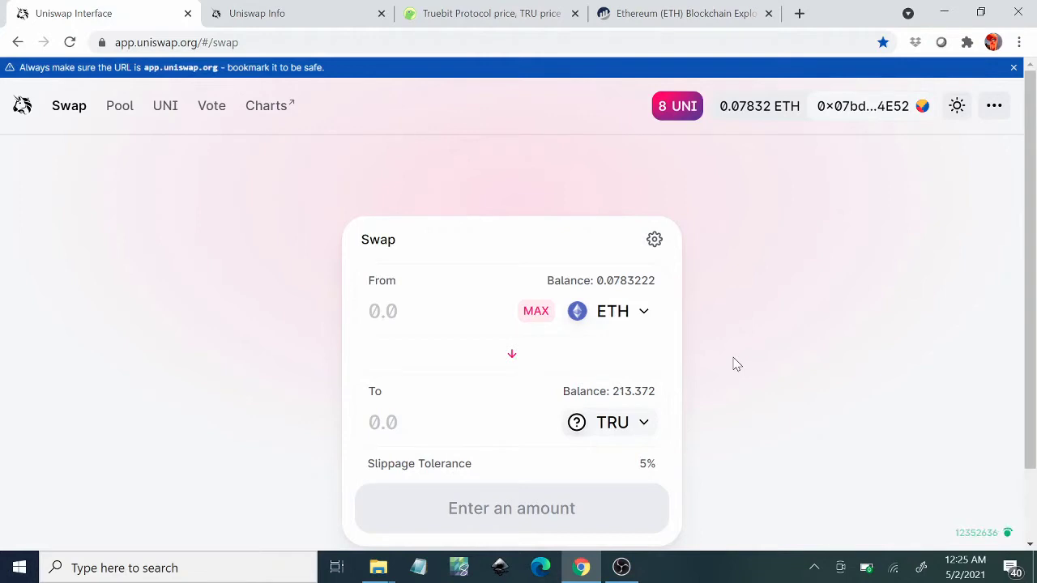
Set the From amount of the ETH to TRU swap to the maximum available ETH.
{"action": "left_click", "coordinate": [387, 303]}
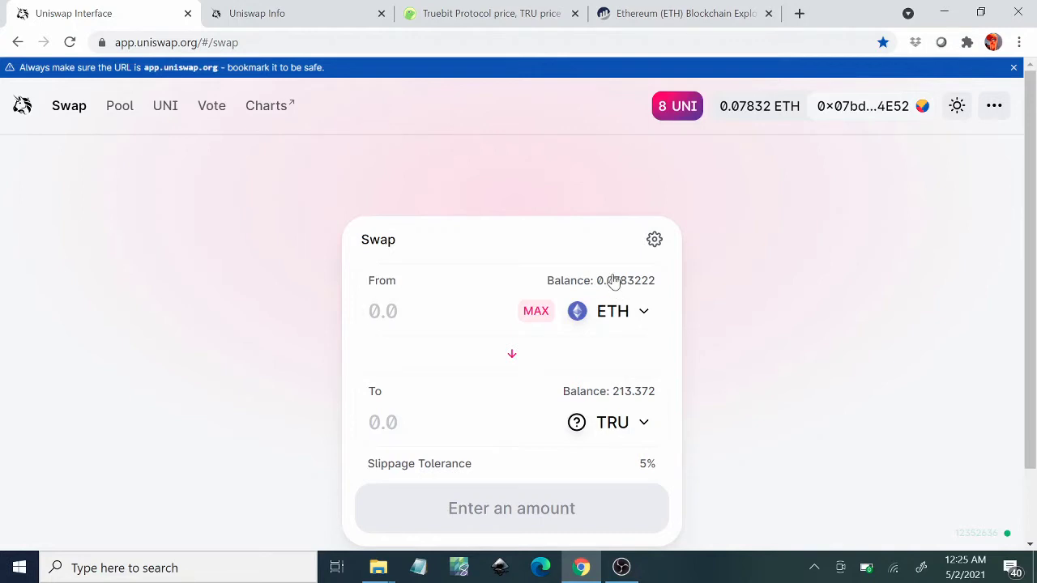
{"action": "left_click", "coordinate": [534, 311]}
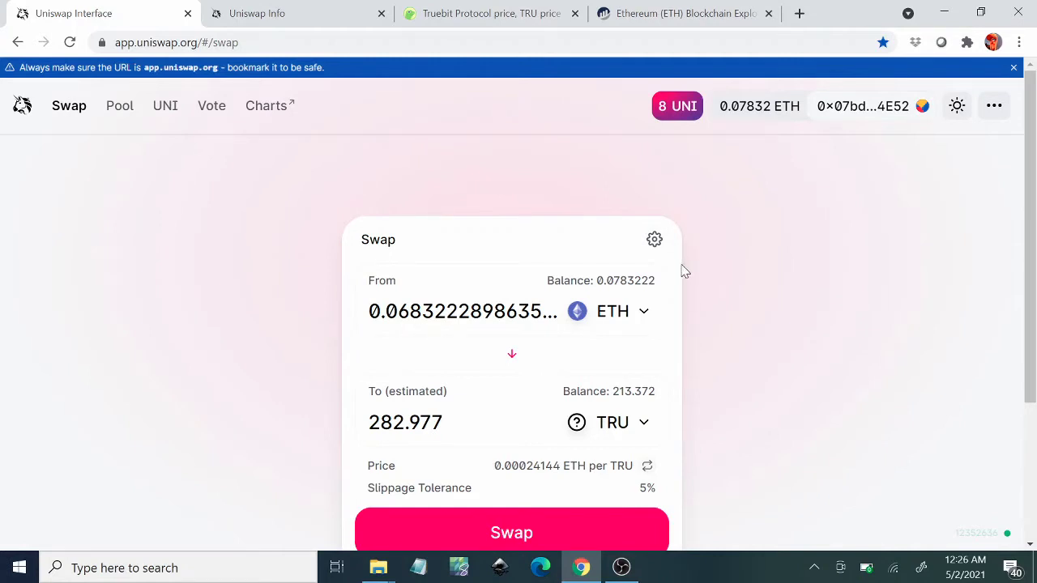
Examine the swap's transaction settings, including the explanations of slippage tolerance and transaction deadline, and close them.
{"action": "left_click_drag", "start_coordinate": [1033, 259], "coordinate": [1032, 290]}
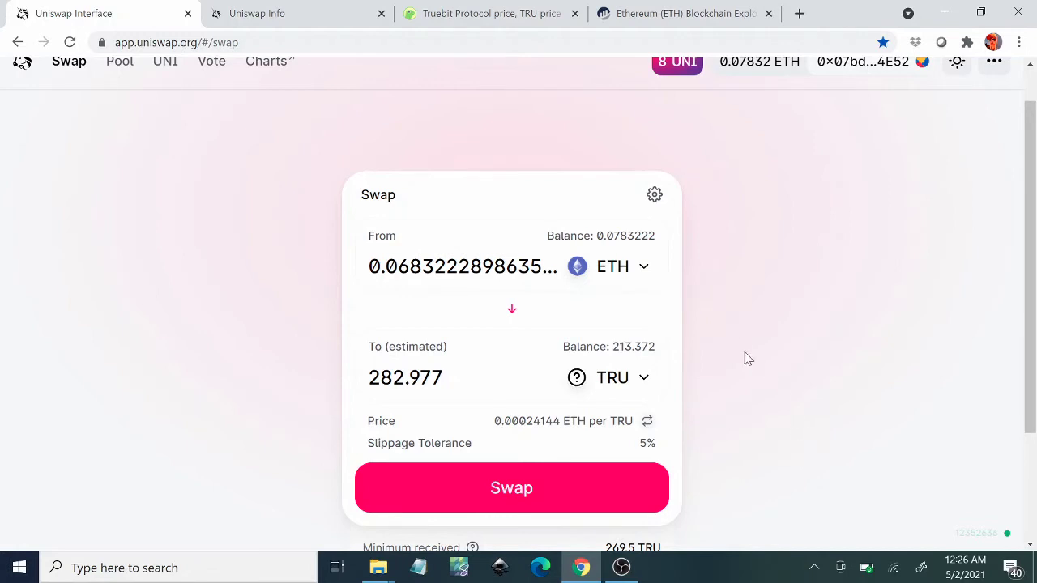
{"action": "left_click", "coordinate": [656, 198]}
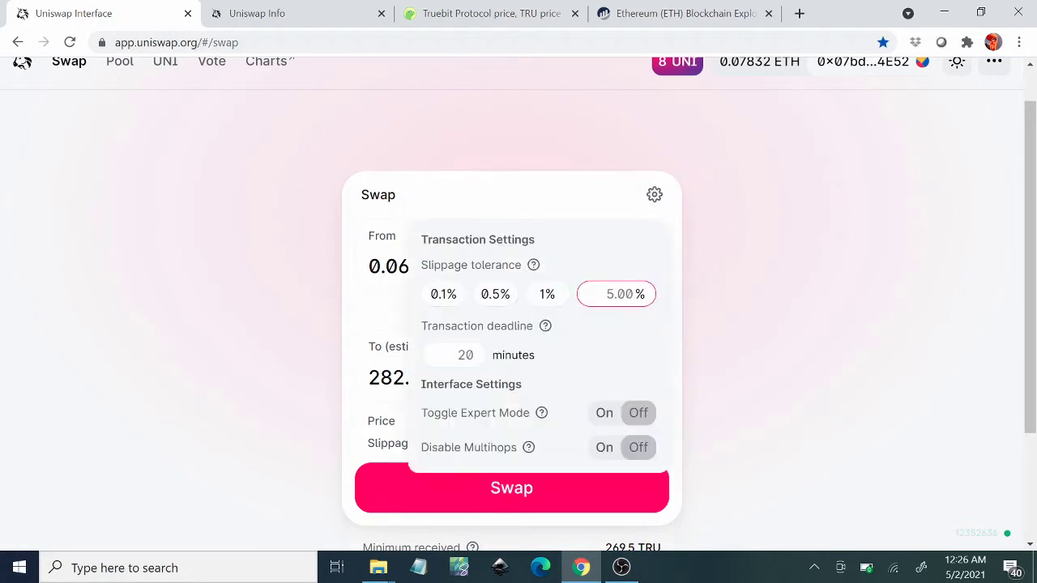
{"action": "mouse_move", "coordinate": [536, 273]}
{"action": "mouse_move", "coordinate": [546, 331]}
{"action": "left_click", "coordinate": [655, 198]}
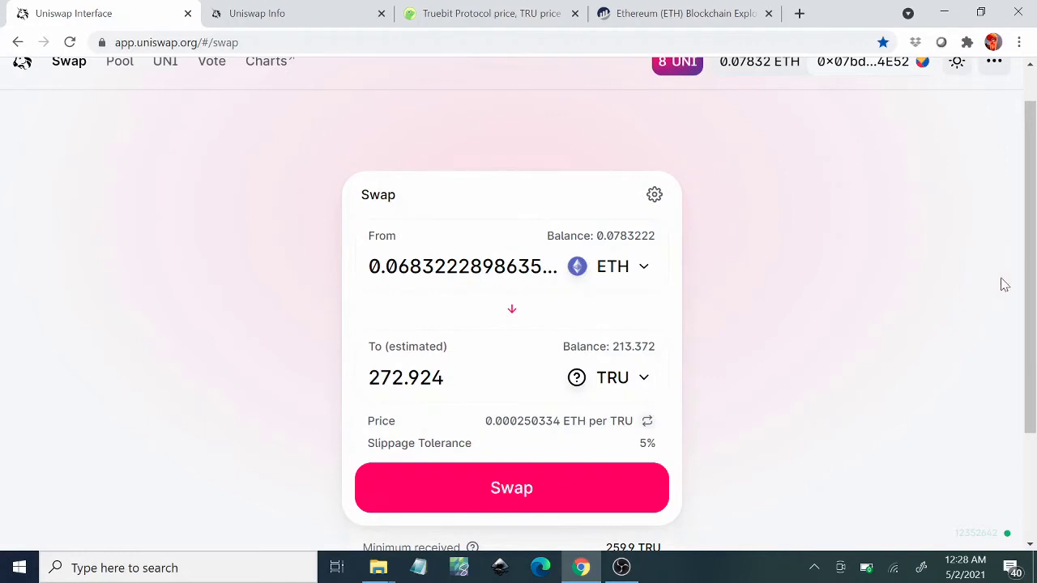
Examine the minimum received, price impact and liquidity provider fee details below the swap form.
{"action": "left_click_drag", "start_coordinate": [1032, 278], "coordinate": [1033, 324]}
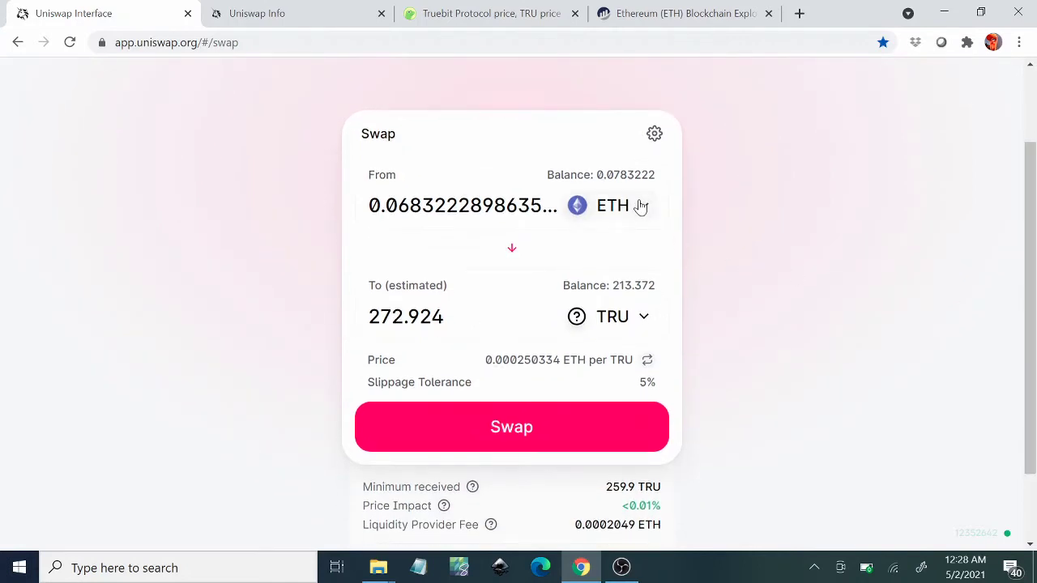
{"action": "left_click_drag", "start_coordinate": [1034, 259], "coordinate": [1034, 281]}
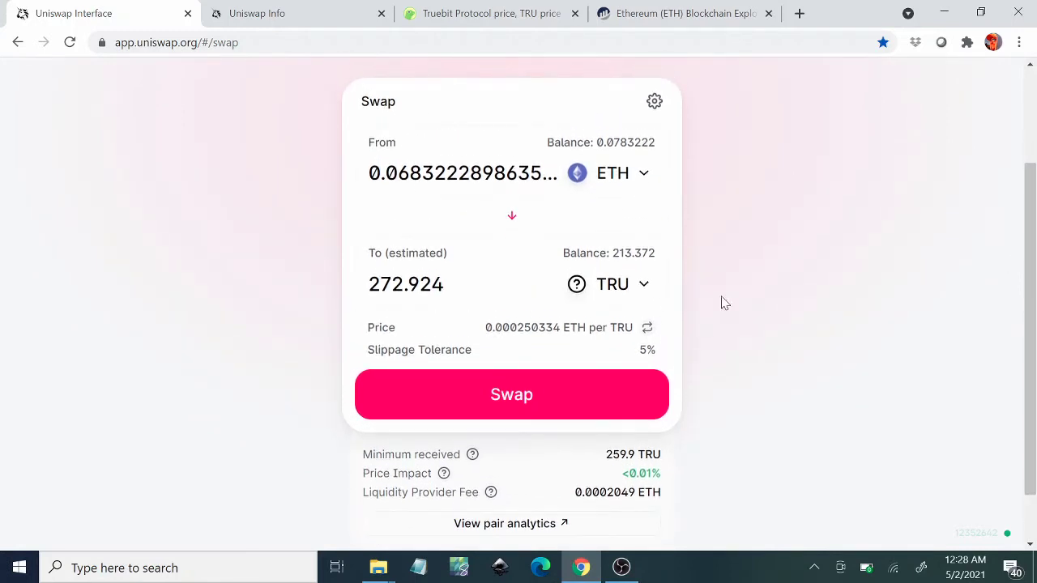
{"action": "left_click_drag", "start_coordinate": [1034, 318], "coordinate": [1034, 330]}
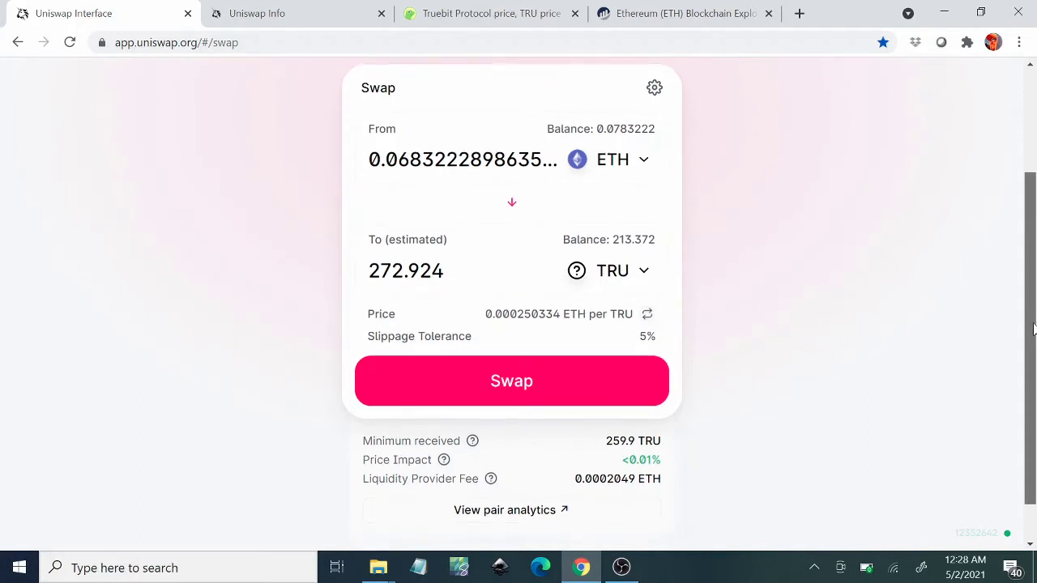
{"action": "mouse_move", "coordinate": [470, 441]}
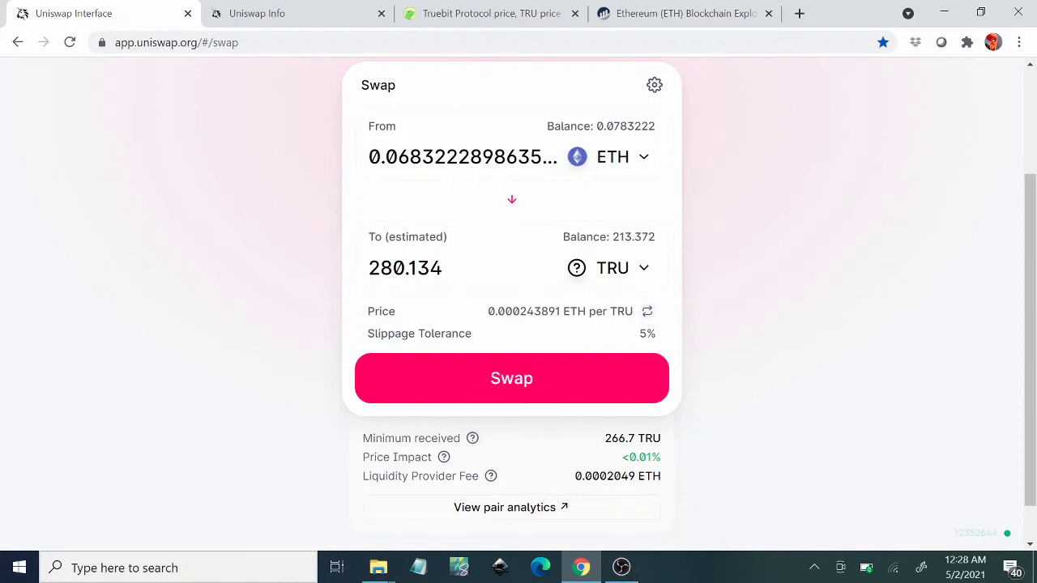
{"action": "mouse_move", "coordinate": [444, 460]}
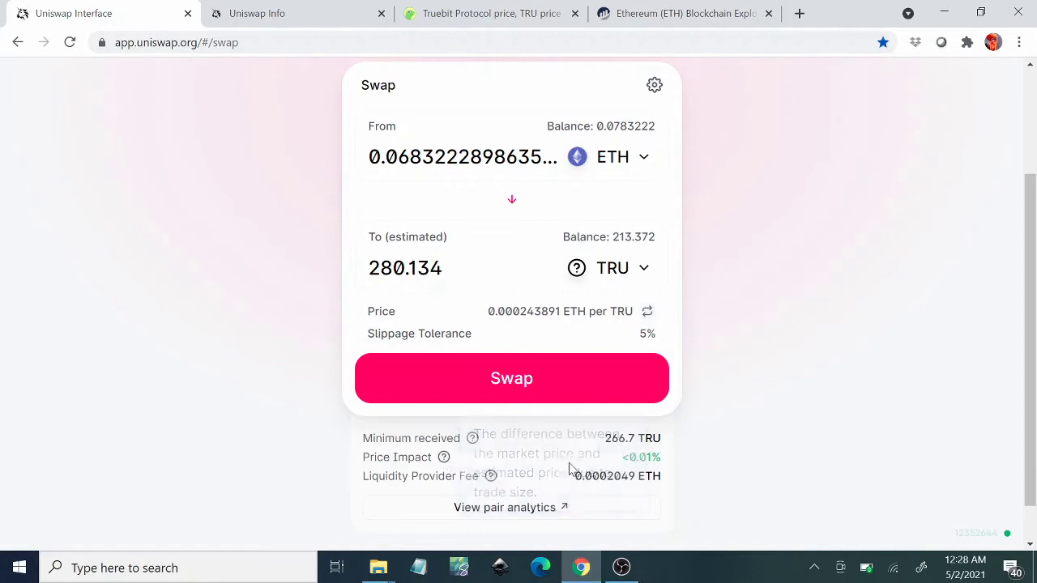
{"action": "left_click_drag", "start_coordinate": [1031, 403], "coordinate": [1032, 428]}
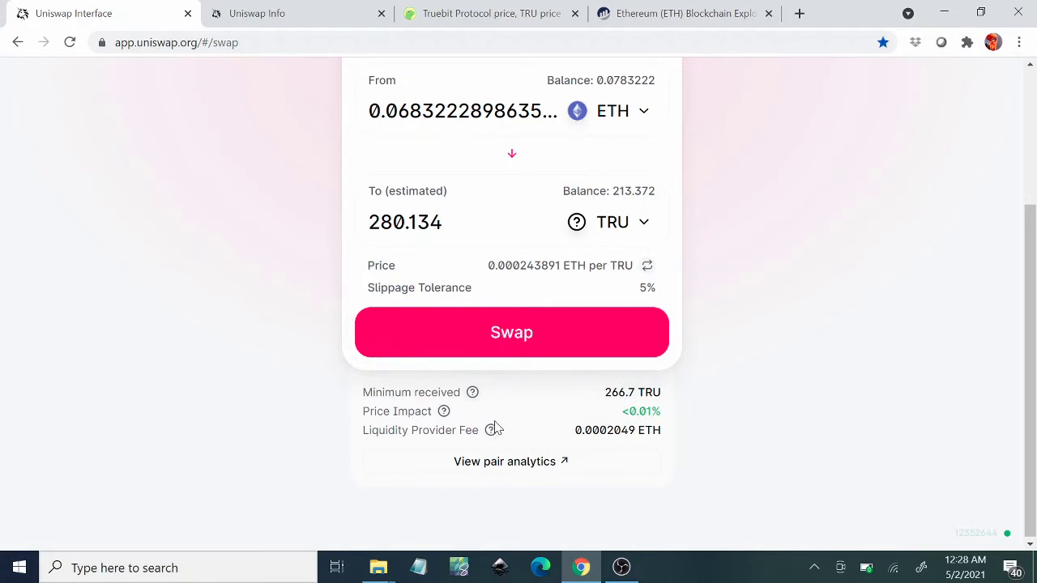
Submit the swap of 0.0683222 ETH for TRU and confirm it in the swap summary.
{"action": "left_click", "coordinate": [506, 335]}
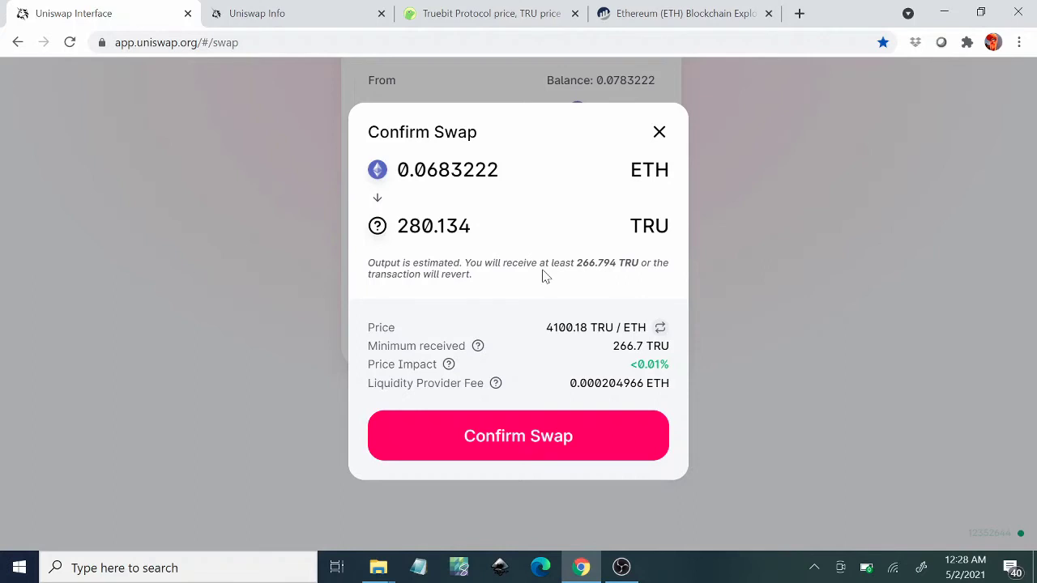
{"action": "left_click", "coordinate": [507, 435]}
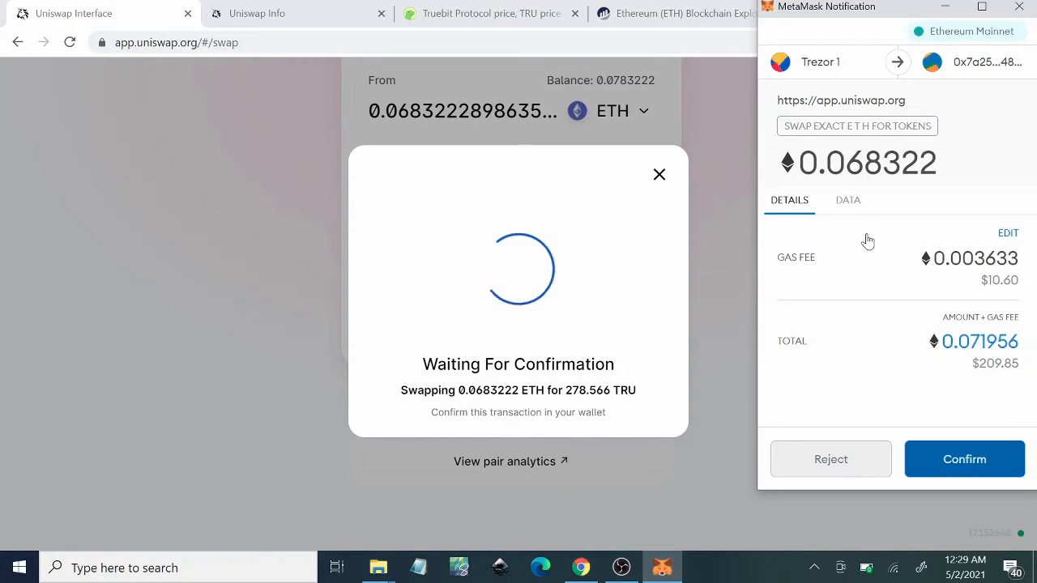
Examine the function type and parameters of the pending swap transaction in the MetaMask confirmation request.
{"action": "right_click", "coordinate": [853, 200]}
{"action": "left_click", "coordinate": [852, 199]}
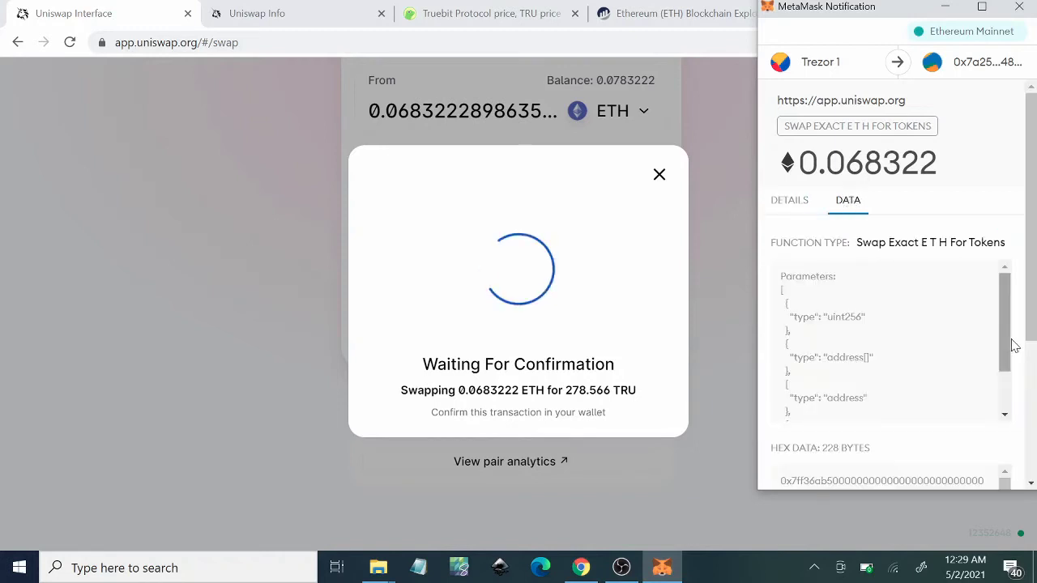
Examine the hex data of the pending swap transaction in the MetaMask confirmation request.
{"action": "mouse_move", "coordinate": [1007, 344]}
{"action": "left_mouse_down"}
{"action": "mouse_move", "coordinate": [1007, 391]}
{"action": "mouse_move", "coordinate": [1007, 344]}
{"action": "left_mouse_up"}
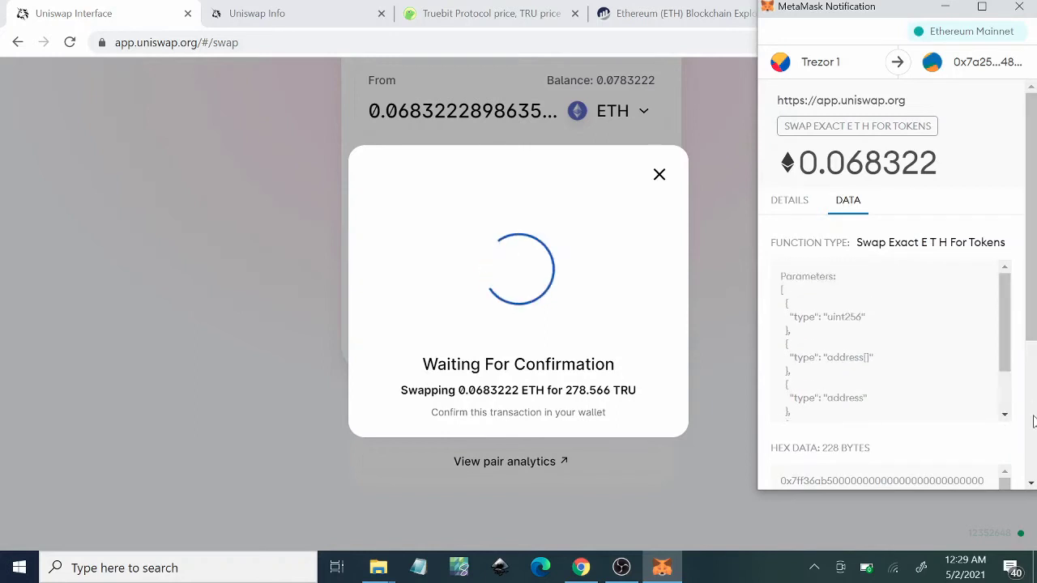
{"action": "right_click", "coordinate": [1033, 191]}
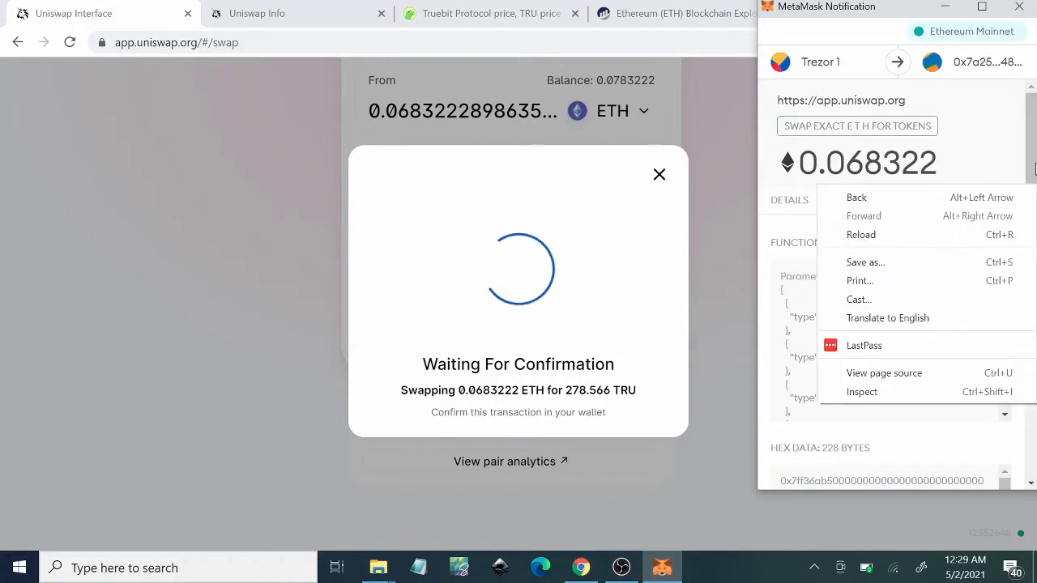
{"action": "left_click", "coordinate": [1032, 234]}
{"action": "scroll", "coordinate": [1033, 324], "scroll_direction": "down", "scroll_amount": 5}
{"action": "scroll", "coordinate": [1028, 287], "scroll_direction": "up", "scroll_amount": 5}
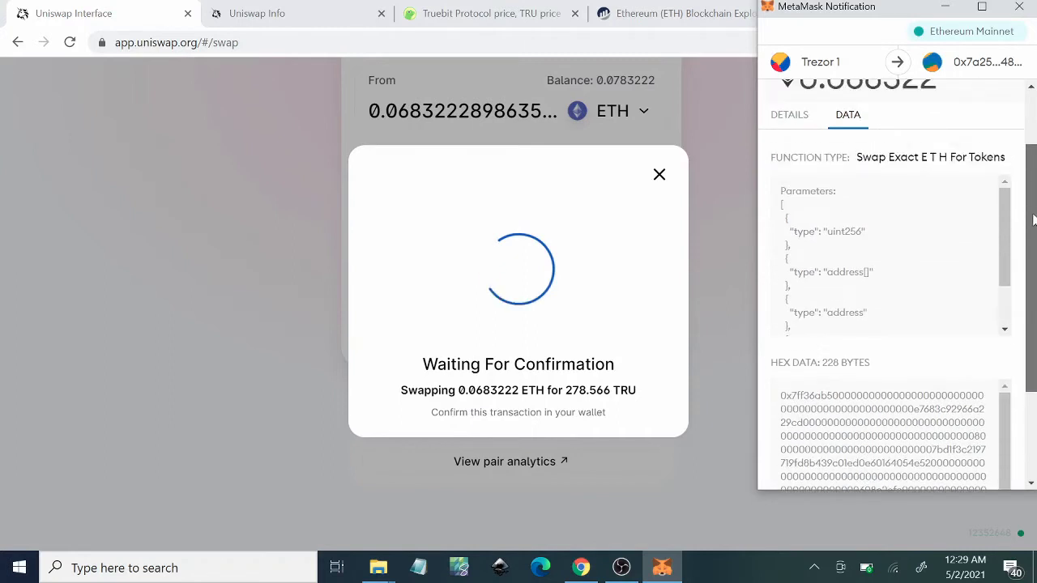
Examine the basic and advanced gas fee options from the pending swap's fee details, and close them without saving.
{"action": "left_click", "coordinate": [792, 202]}
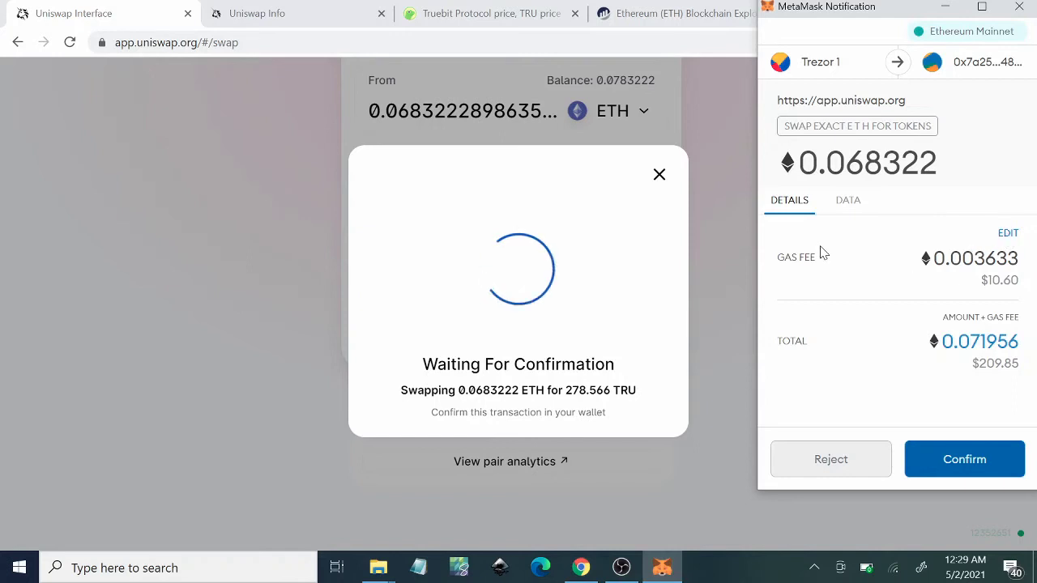
{"action": "left_click", "coordinate": [1008, 235]}
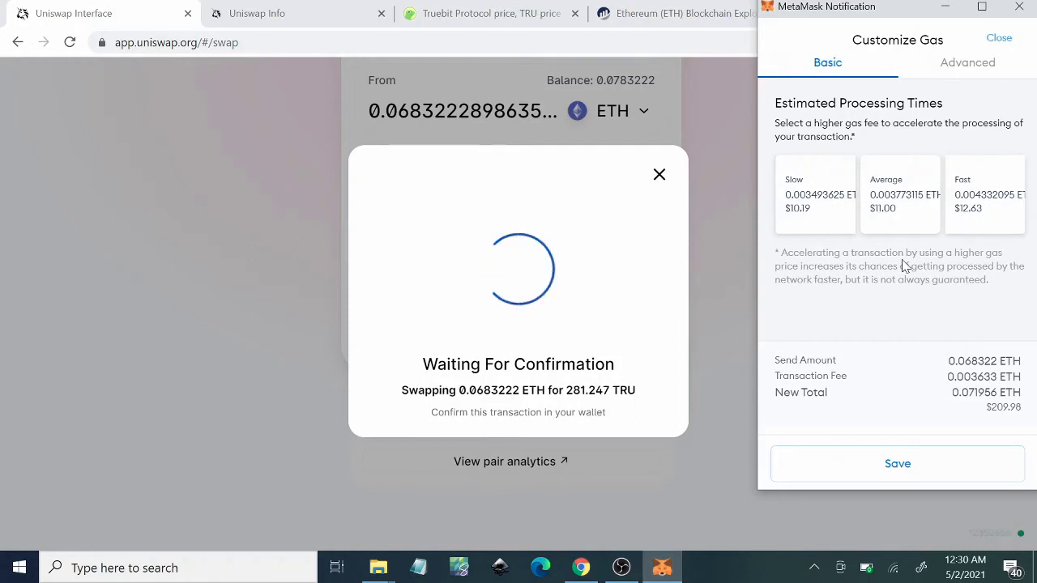
{"action": "left_click", "coordinate": [962, 68]}
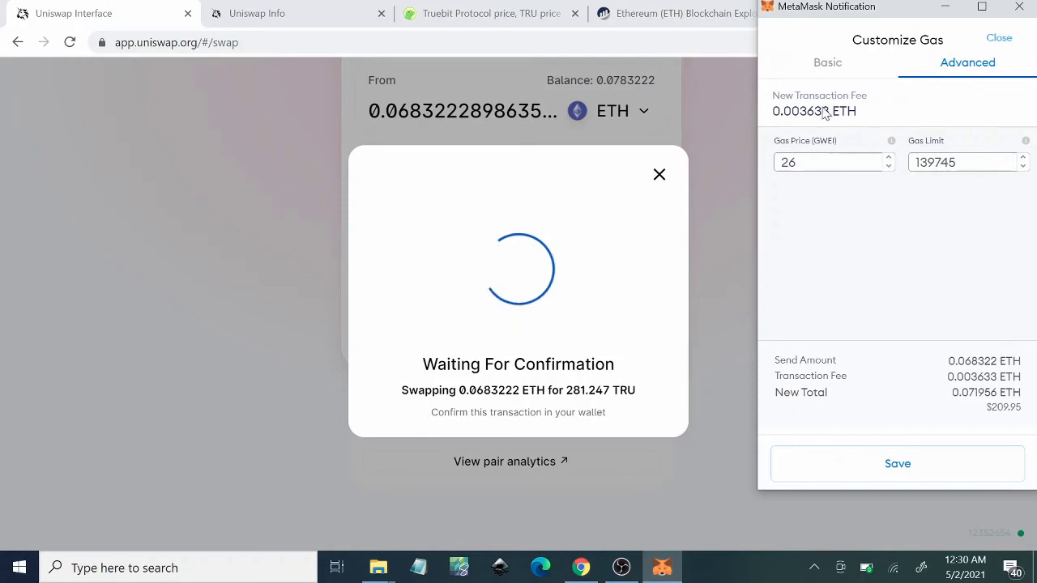
{"action": "left_click", "coordinate": [827, 64]}
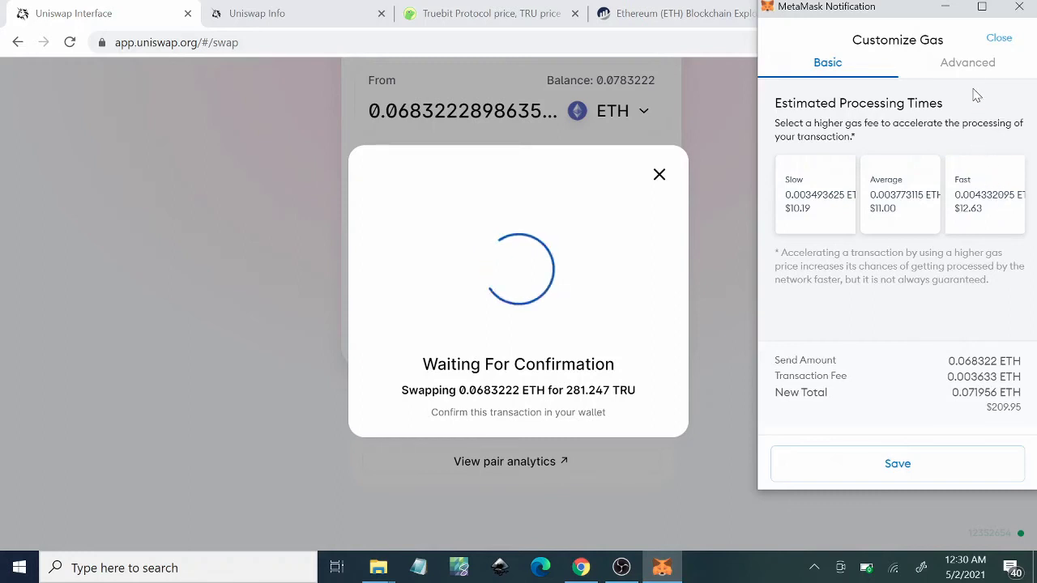
{"action": "left_click", "coordinate": [998, 39]}
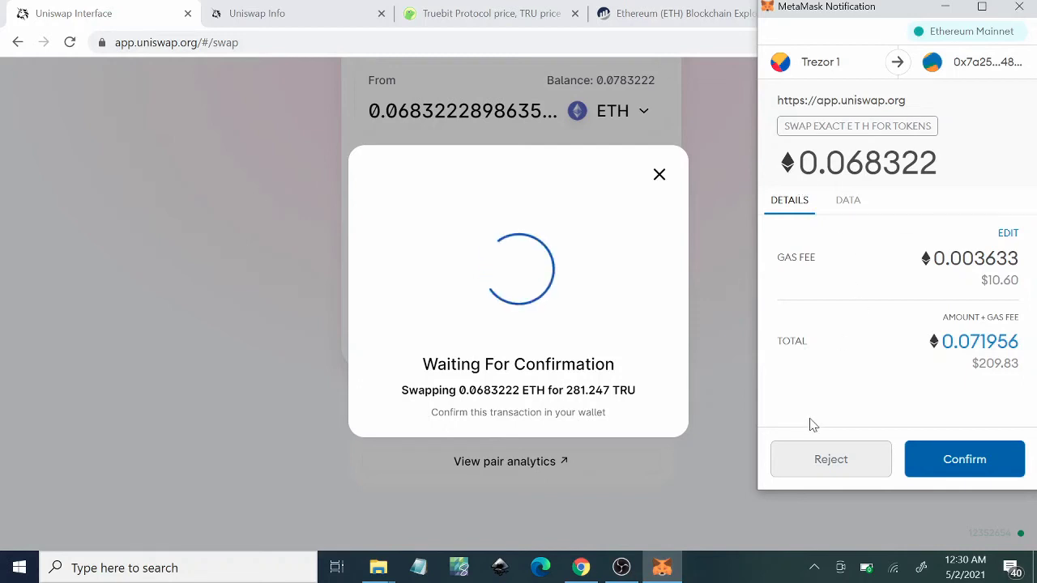
Reject the pending swap transaction in MetaMask and dismiss the resulting error.
{"action": "left_click", "coordinate": [793, 459]}
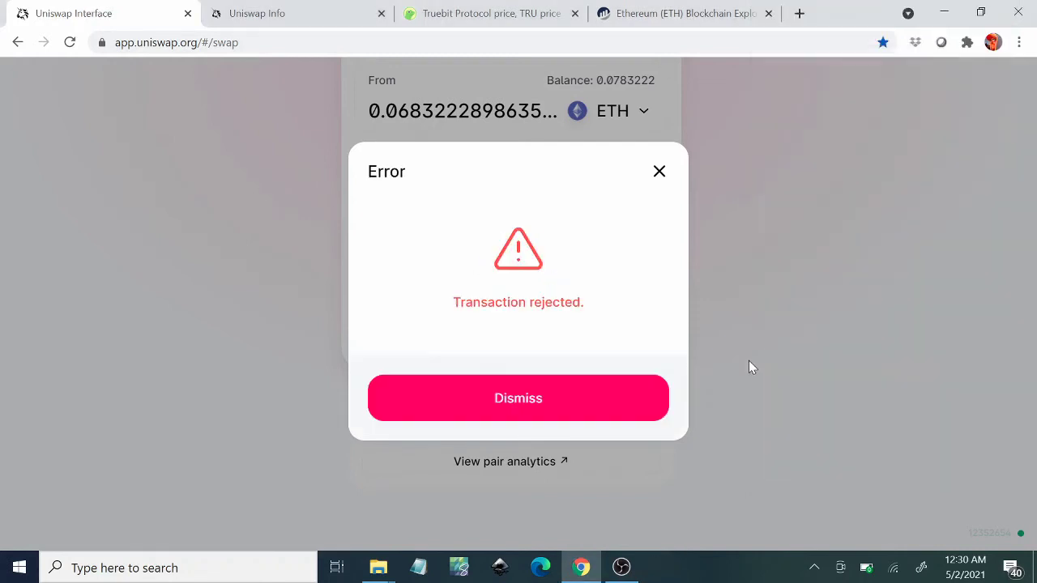
{"action": "left_click", "coordinate": [605, 402]}
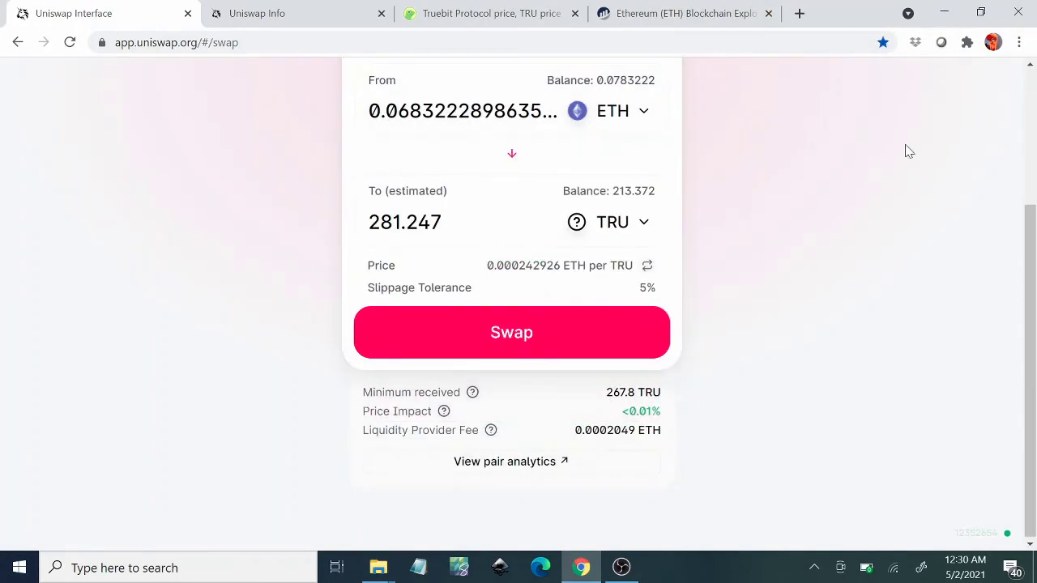
Open the details of the most recent 0.05 ETH swap in MetaMask's activity and copy its transaction ID.
{"action": "left_click", "coordinate": [966, 44]}
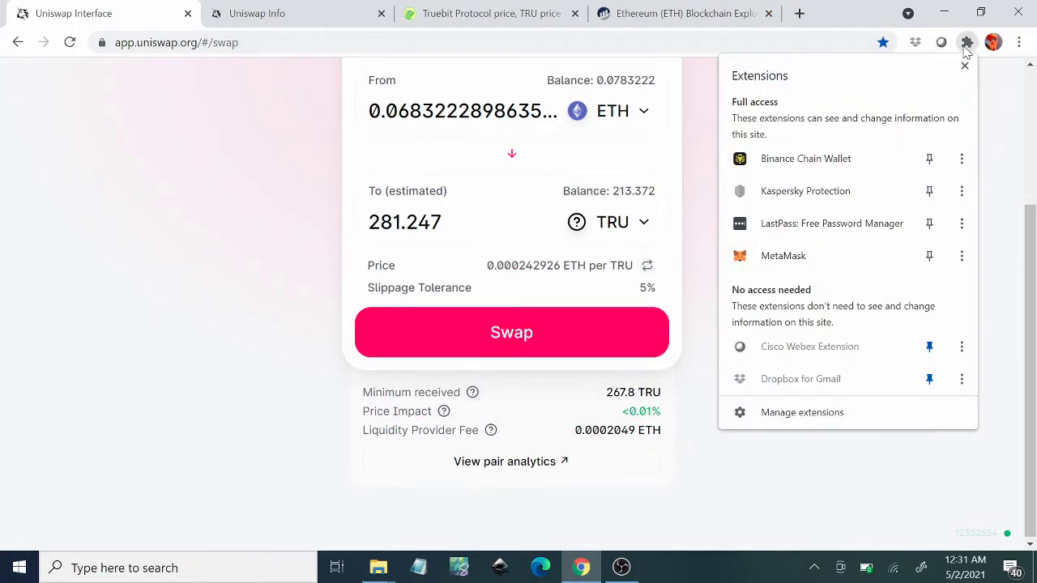
{"action": "left_click", "coordinate": [812, 268]}
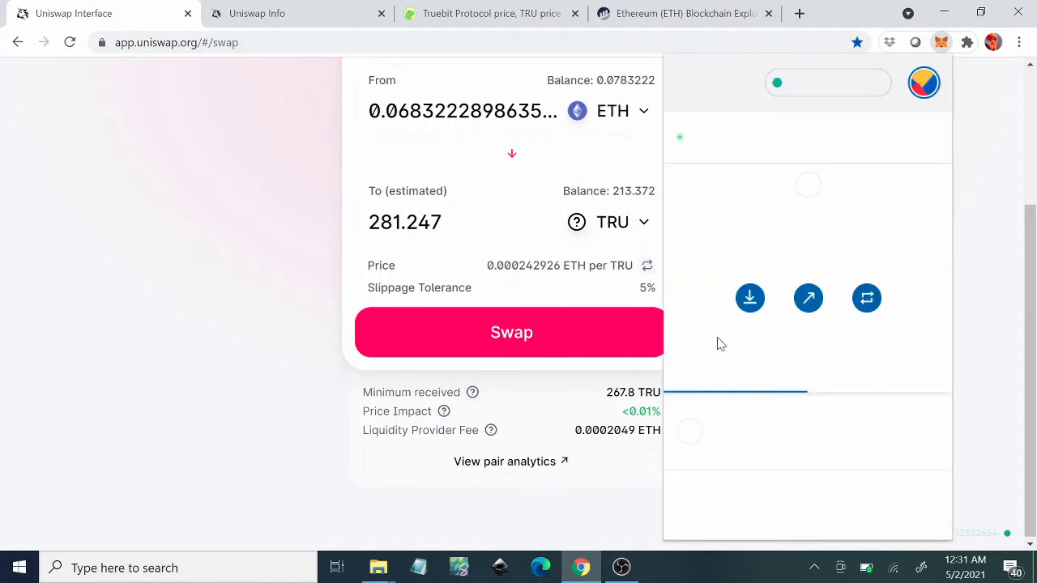
{"action": "left_click", "coordinate": [881, 379]}
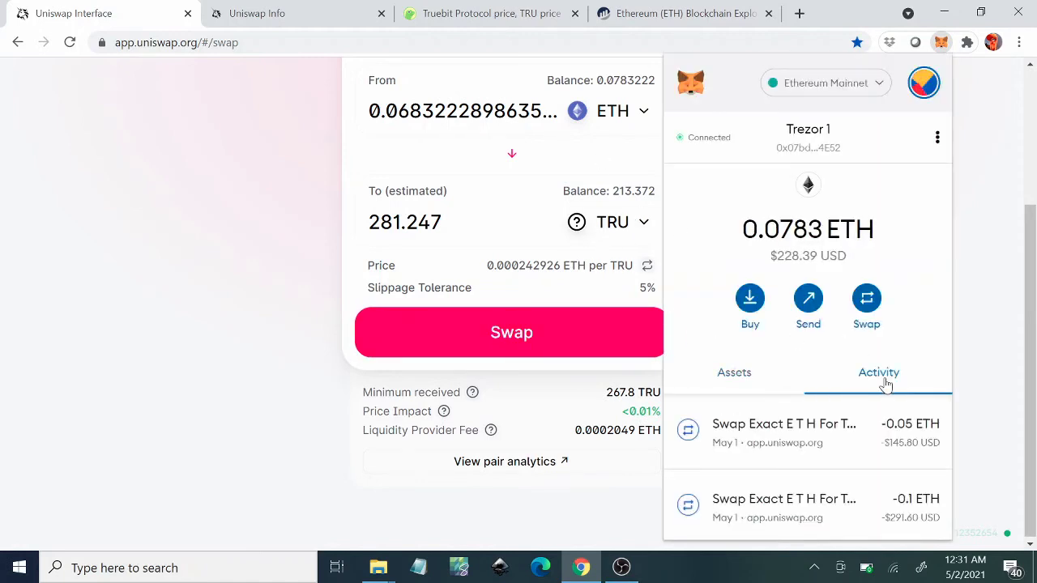
{"action": "left_click", "coordinate": [895, 434]}
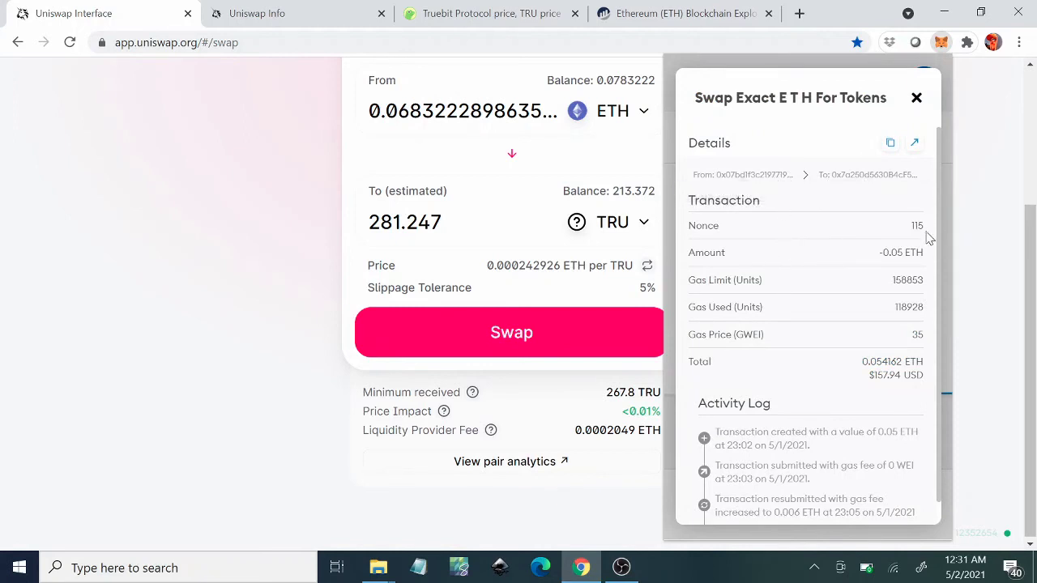
{"action": "left_click", "coordinate": [890, 145]}
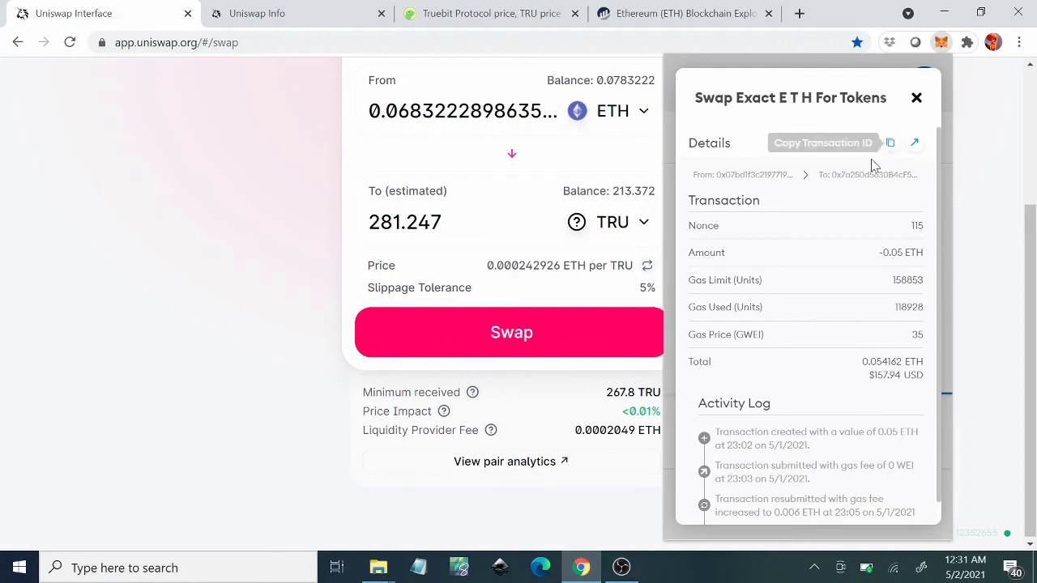
Copy the wallet account's address from MetaMask and search for it on Etherscan.
{"action": "left_click", "coordinate": [692, 9]}
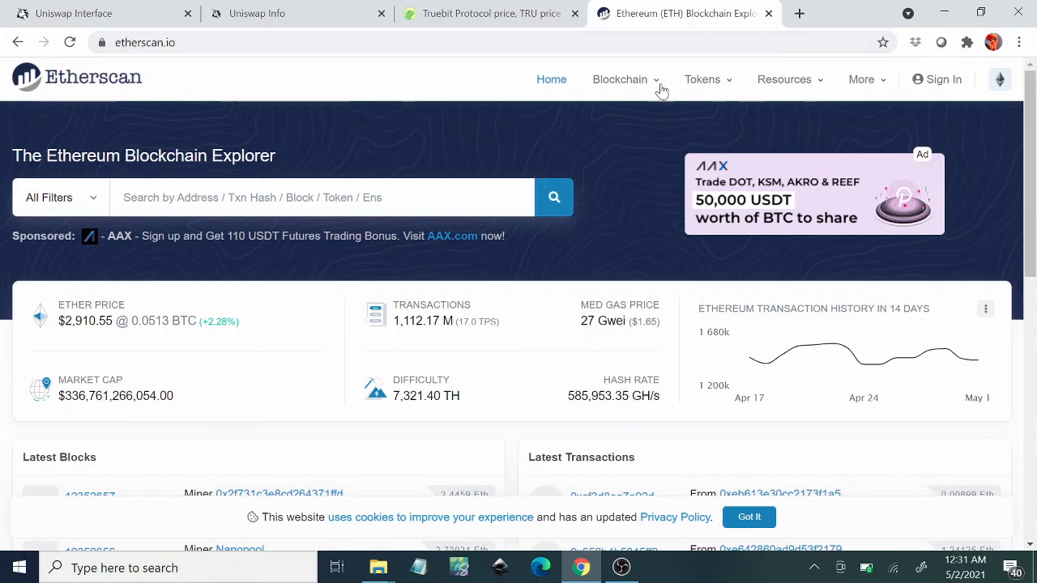
{"action": "left_click", "coordinate": [965, 42]}
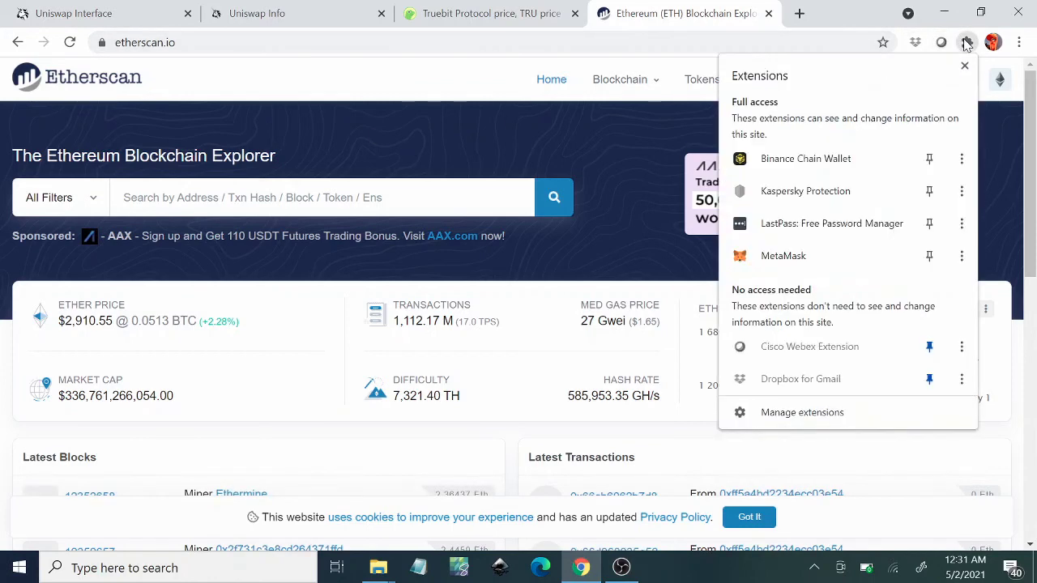
{"action": "left_click", "coordinate": [817, 256]}
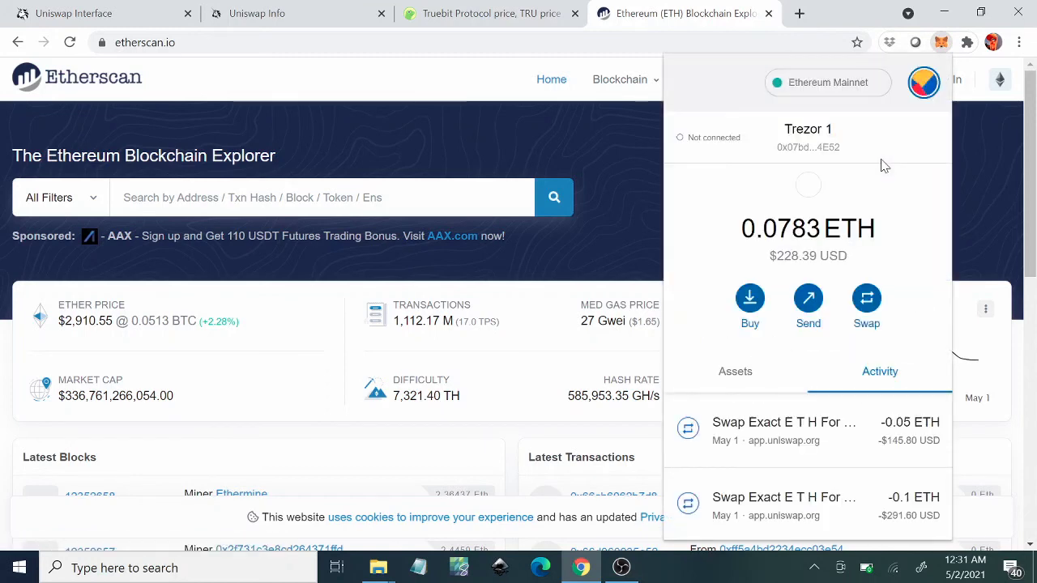
{"action": "left_click", "coordinate": [836, 137]}
{"action": "left_click", "coordinate": [324, 197]}
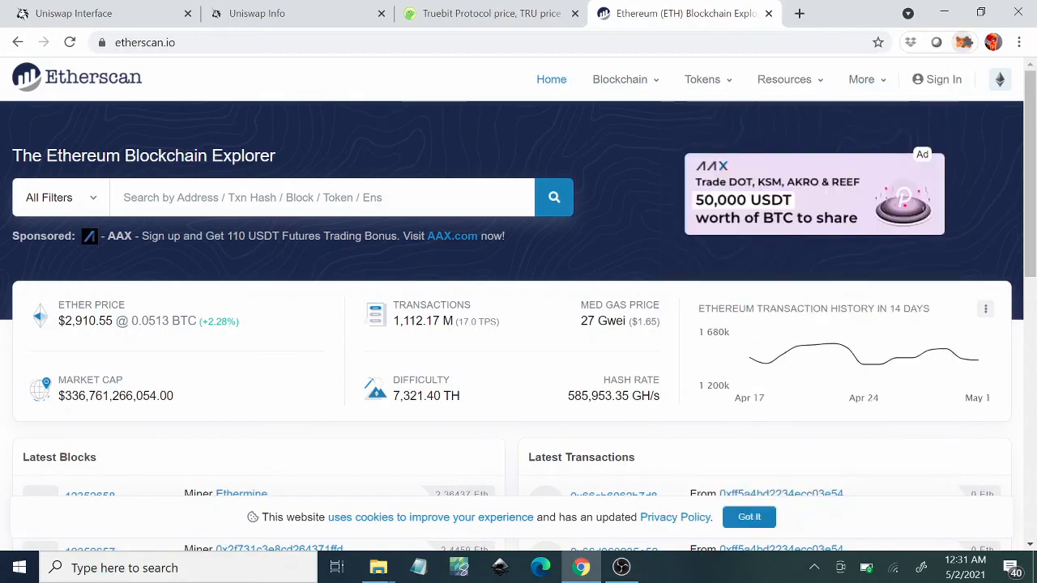
{"action": "key", "text": "ctrl+v"}
{"action": "key", "text": "Return"}
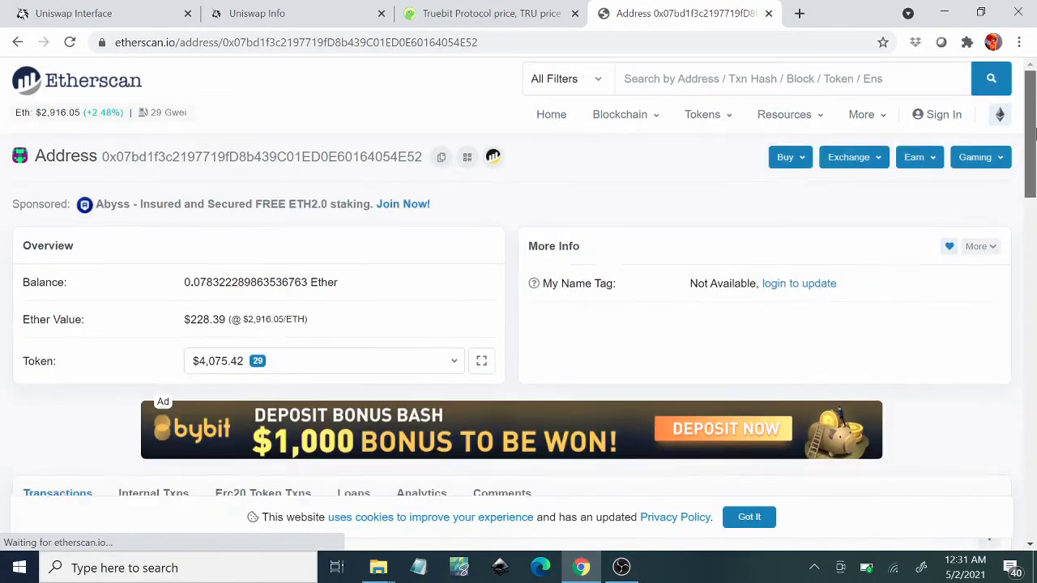
Open the most recent 0.05 Ether swap from the wallet address's transaction list.
{"action": "scroll", "coordinate": [954, 220], "scroll_direction": "down", "scroll_amount": 1}
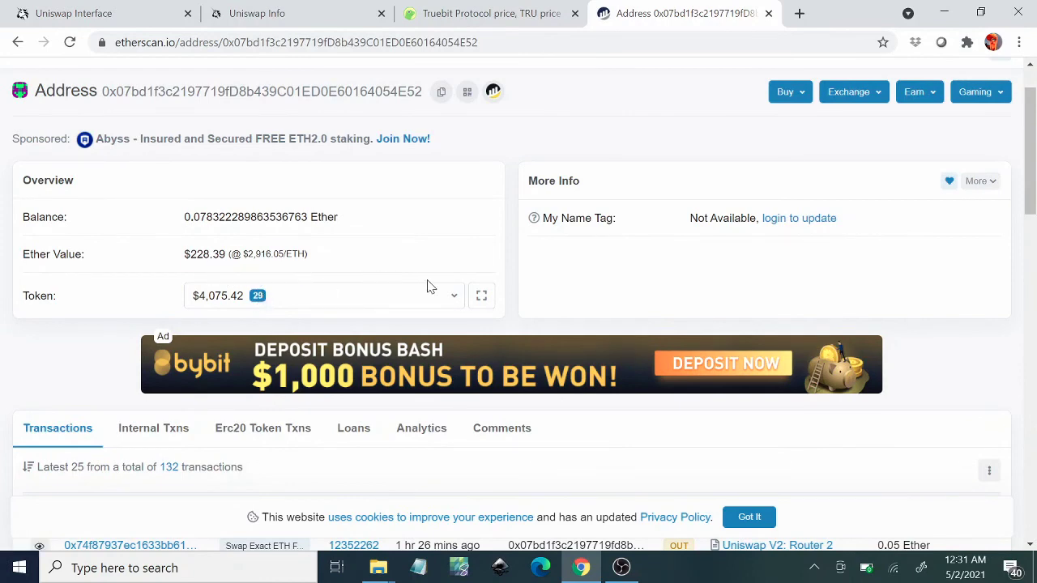
{"action": "scroll", "coordinate": [1030, 209], "scroll_direction": "down", "scroll_amount": 1}
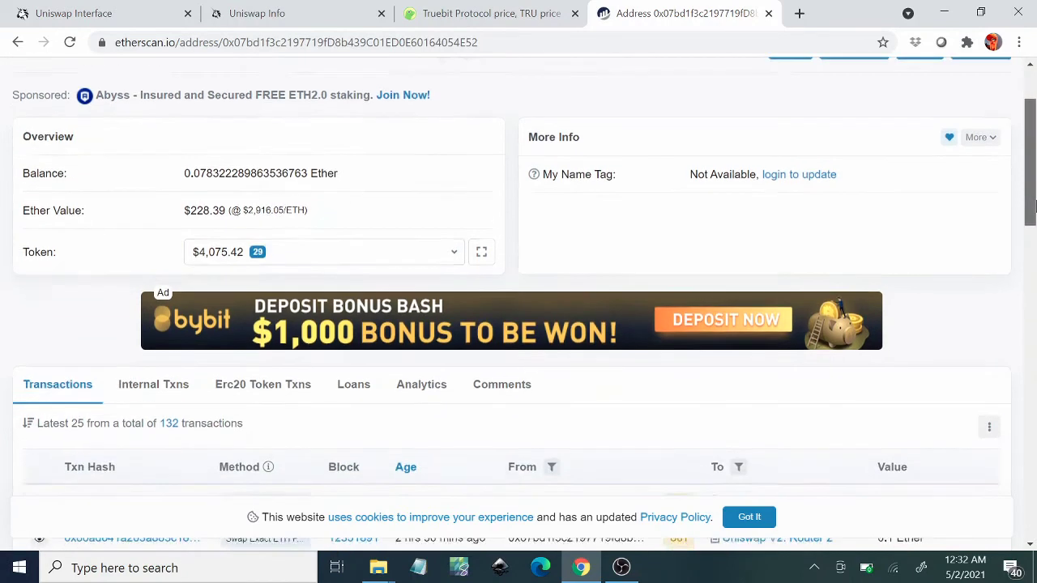
{"action": "left_click_drag", "start_coordinate": [1030, 209], "coordinate": [1030, 256]}
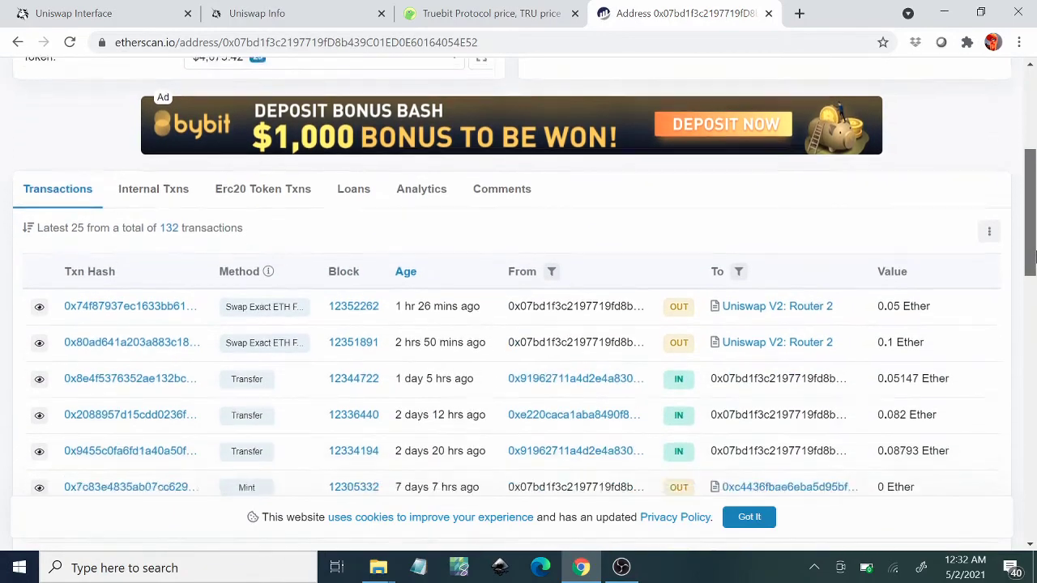
{"action": "scroll", "coordinate": [340, 165], "scroll_direction": "down", "scroll_amount": 2}
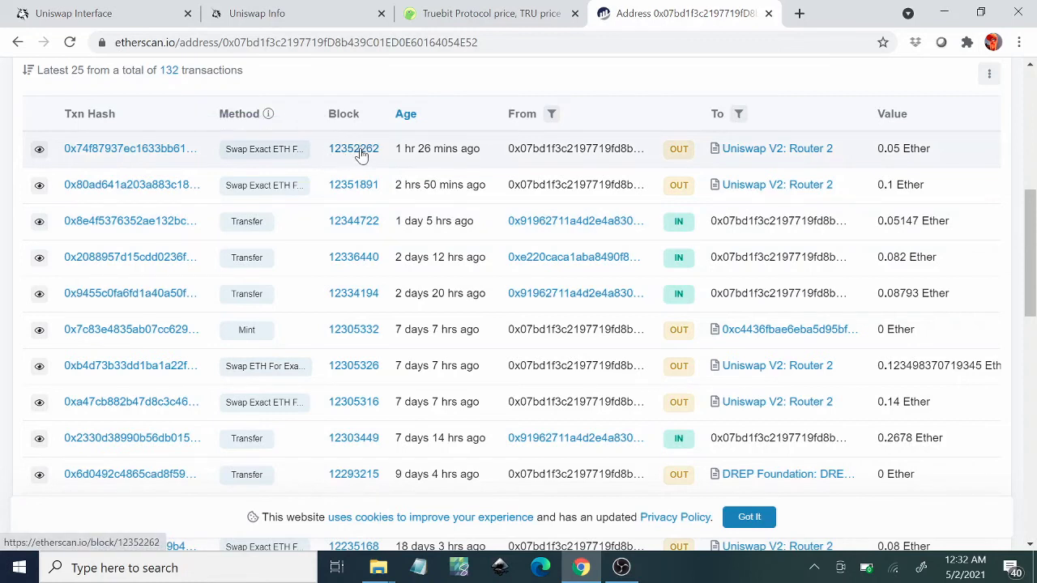
{"action": "left_click", "coordinate": [126, 154]}
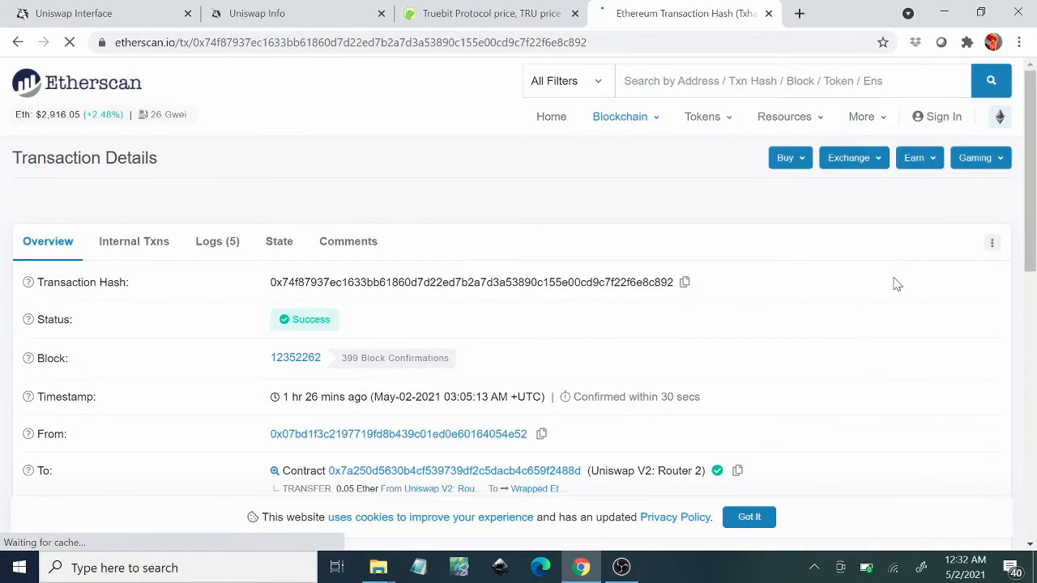
Examine the swap transaction's transferred tokens, fee and gas price, and expand its details to check gas limit, gas used, nonce and input data.
{"action": "left_click_drag", "start_coordinate": [1034, 207], "coordinate": [1035, 301]}
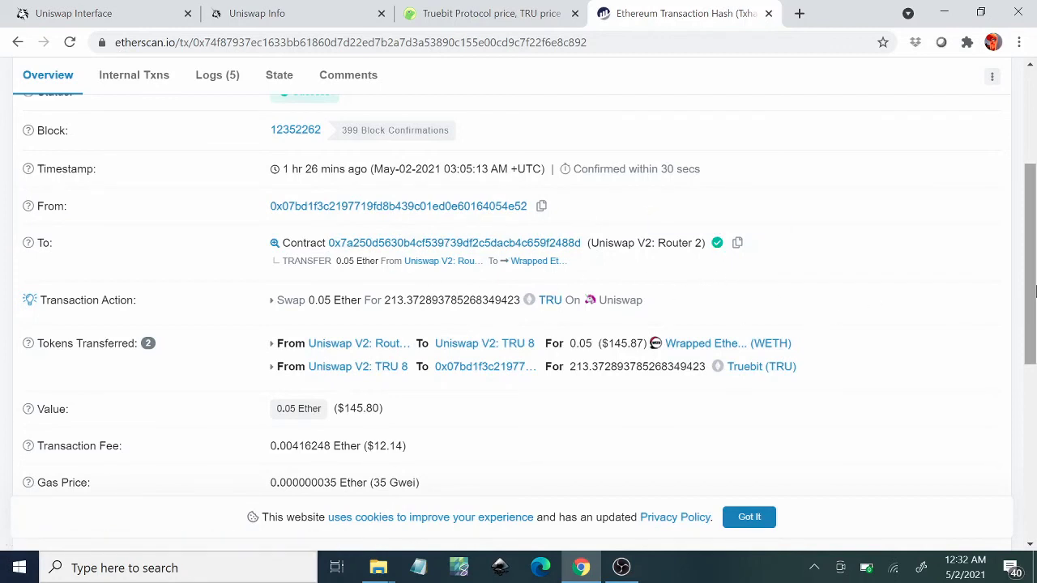
{"action": "left_click_drag", "start_coordinate": [1032, 298], "coordinate": [1034, 338]}
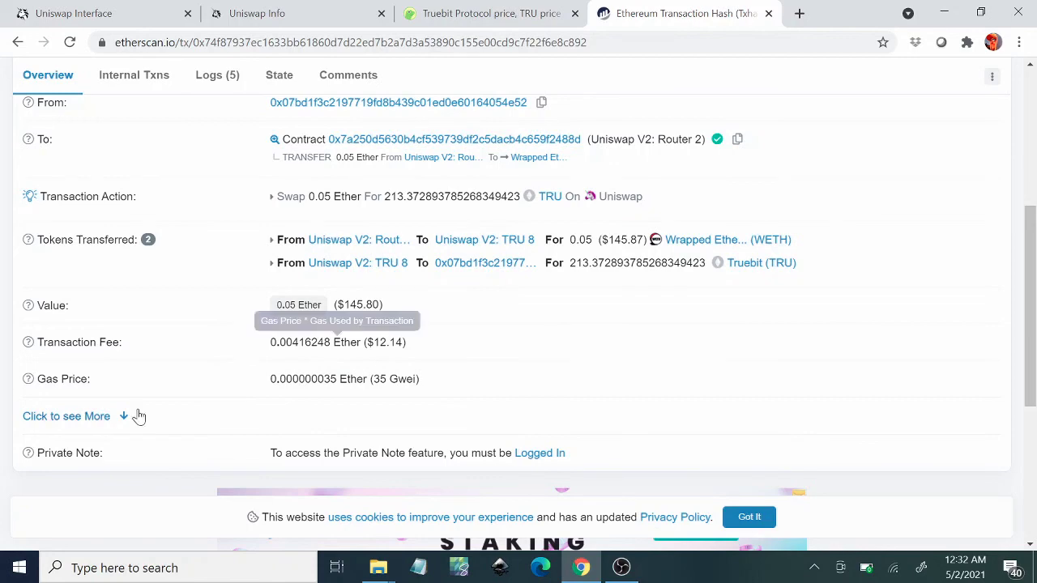
{"action": "left_click", "coordinate": [114, 416]}
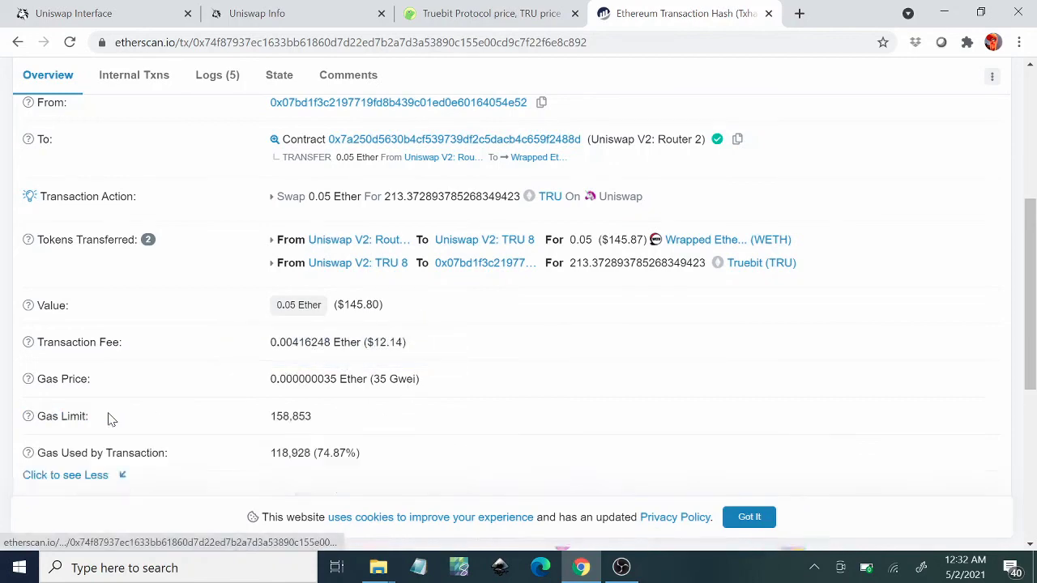
{"action": "left_click_drag", "start_coordinate": [1032, 265], "coordinate": [1032, 327]}
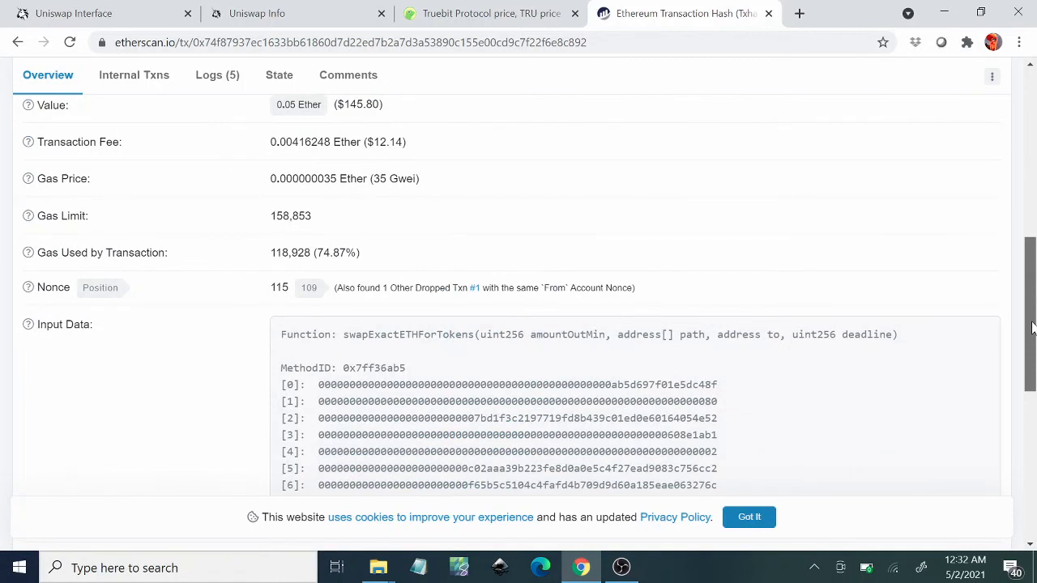
{"action": "mouse_move", "coordinate": [330, 302]}
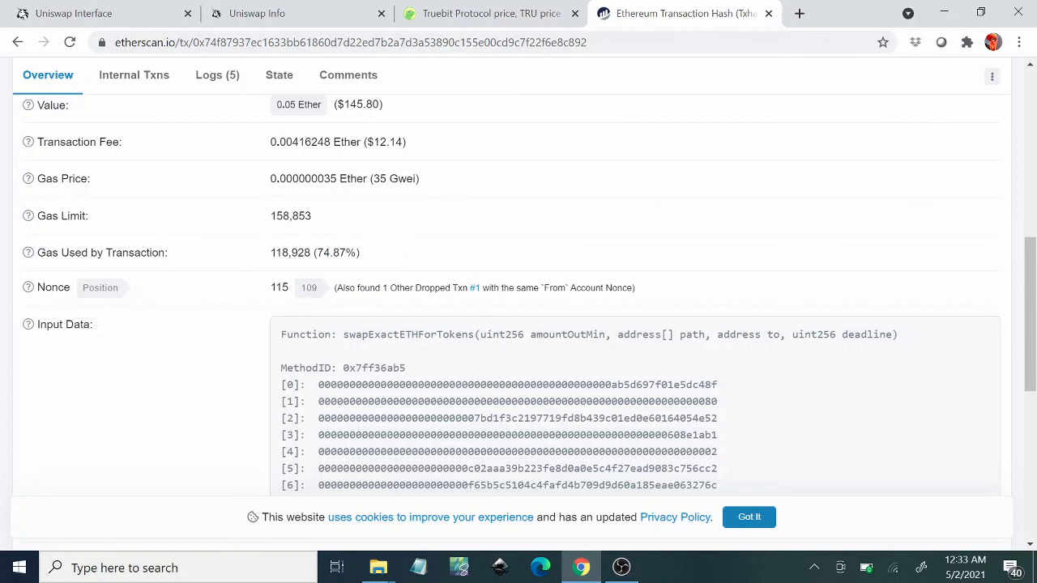
{"action": "mouse_move", "coordinate": [309, 287]}
{"action": "mouse_move", "coordinate": [276, 288]}
{"action": "left_click_drag", "start_coordinate": [1030, 329], "coordinate": [1033, 159]}
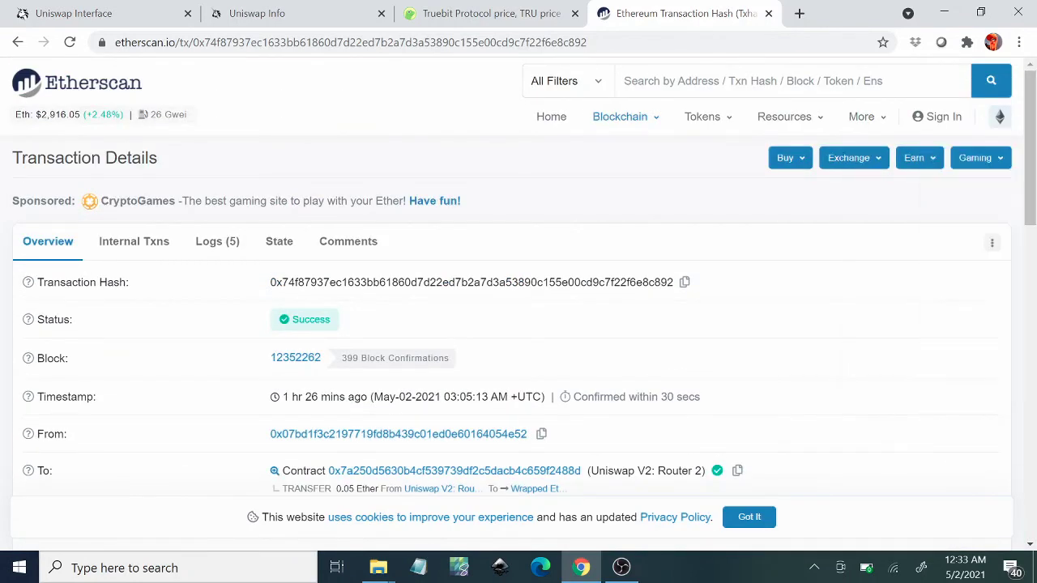
Close the Etherscan, CoinGecko and Uniswap Info pages, leaving only the Uniswap swap page open.
{"action": "left_click", "coordinate": [769, 14]}
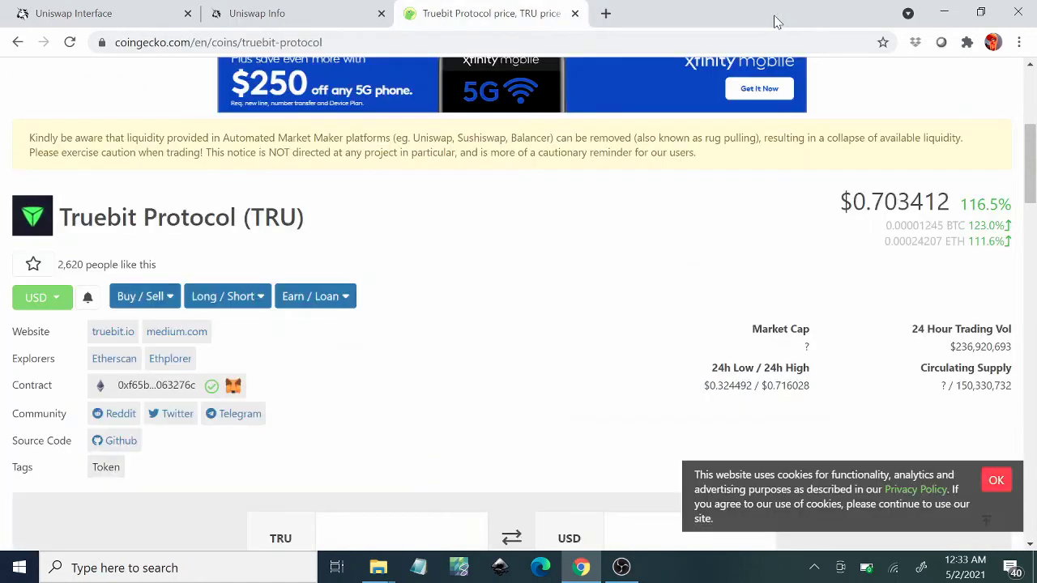
{"action": "left_click", "coordinate": [574, 14]}
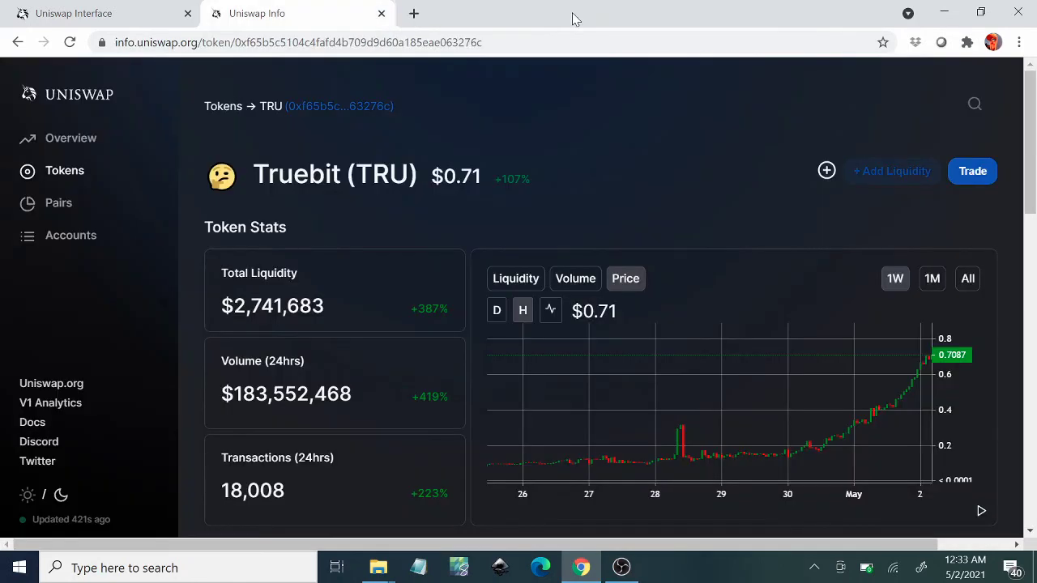
{"action": "left_click", "coordinate": [381, 15]}
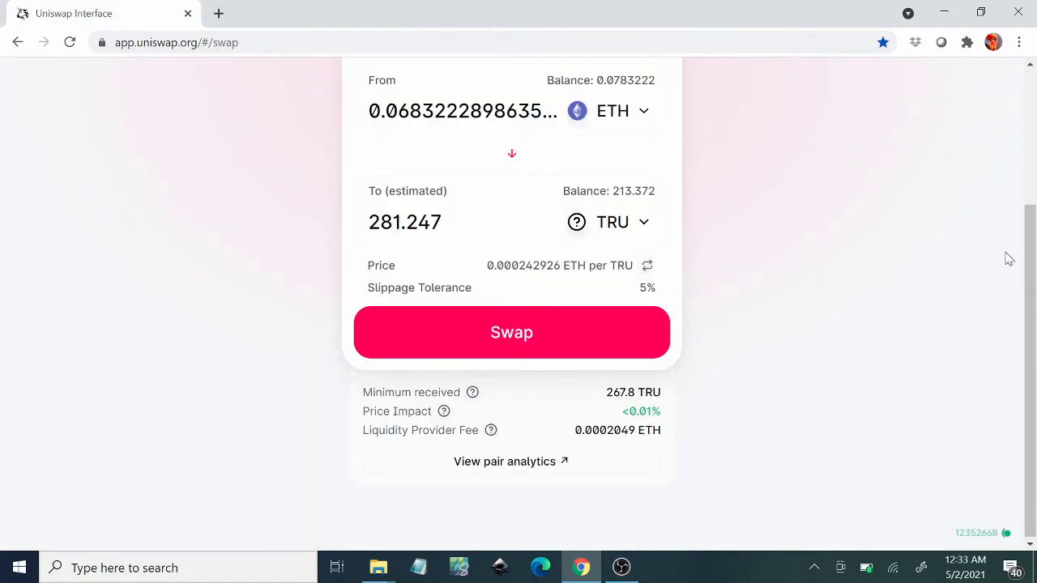
{"action": "left_click_drag", "start_coordinate": [1030, 235], "coordinate": [1030, 141]}
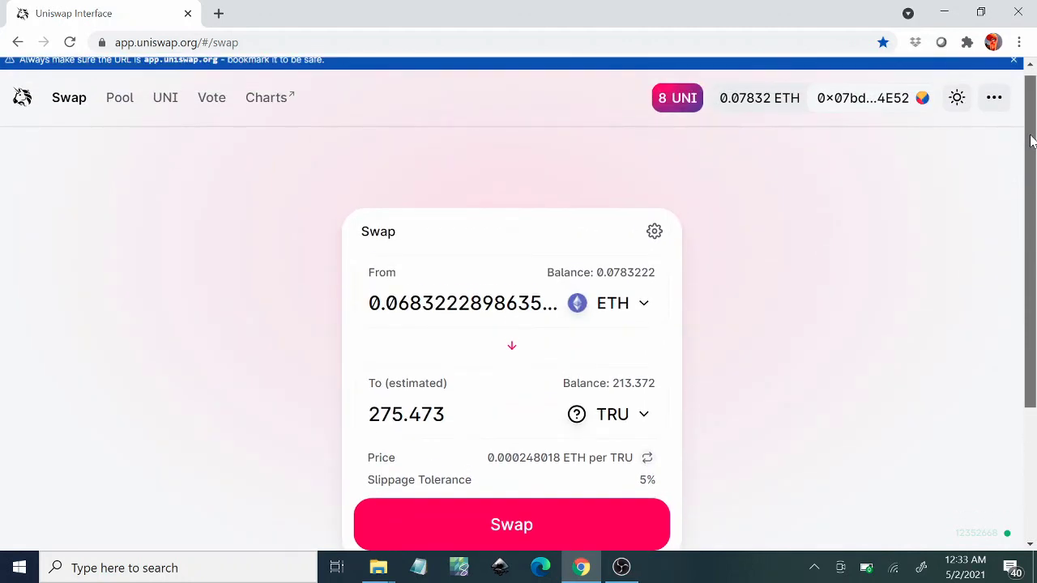
{"action": "left_click_drag", "start_coordinate": [1030, 141], "coordinate": [1033, 124]}
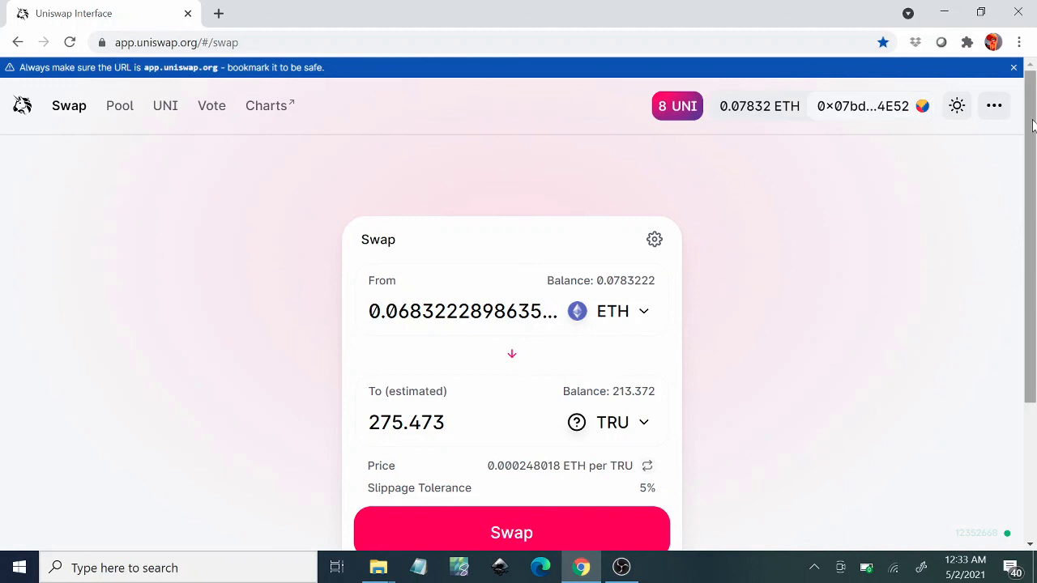
{"action": "left_click_drag", "start_coordinate": [1033, 124], "coordinate": [1032, 213]}
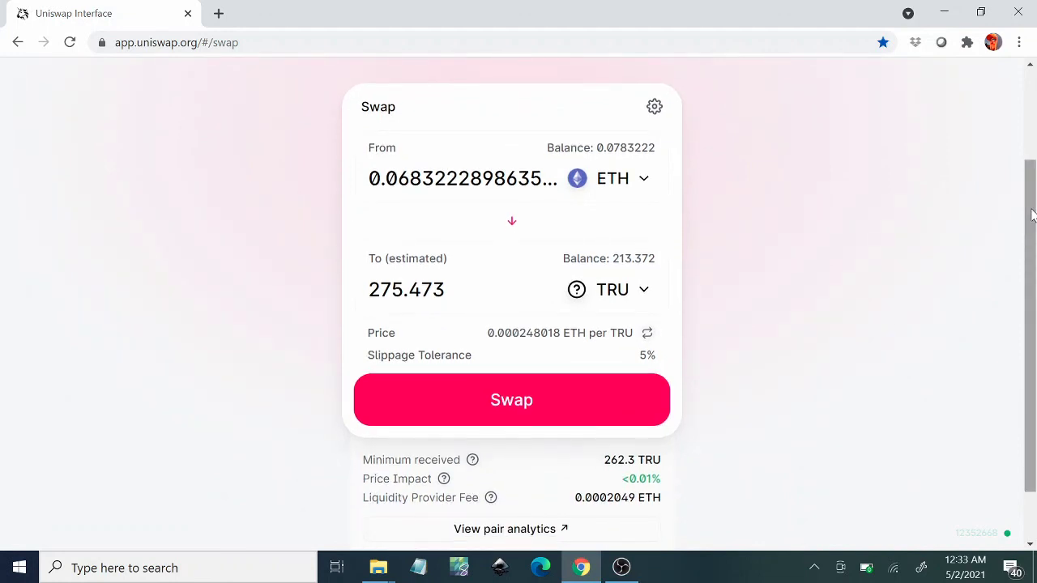